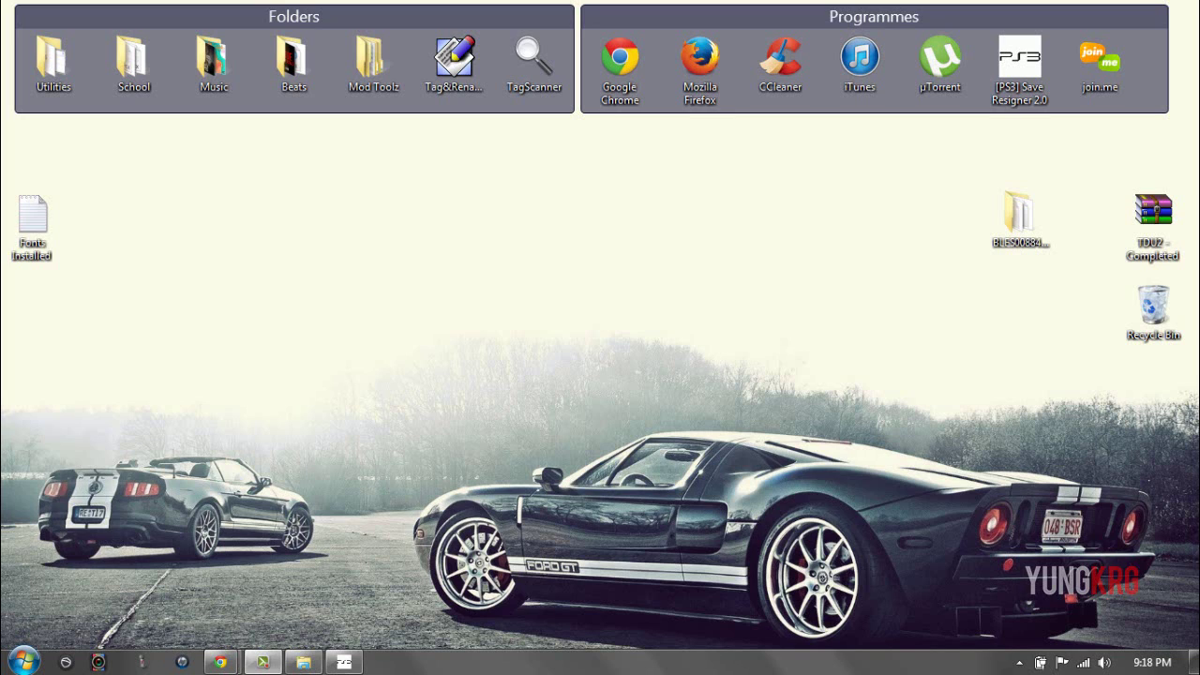
# Open the TDU2 - Completed archive and view the Read Me.txt inside its UK Save folder
pyautogui.click(1154, 243)
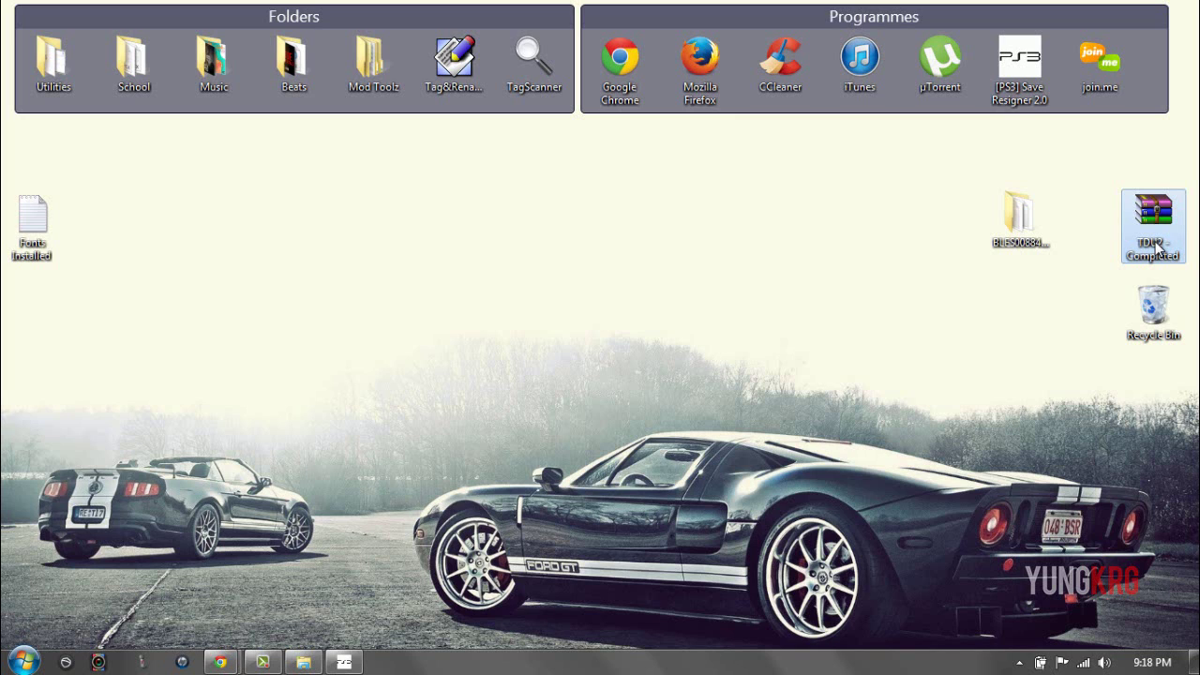
pyautogui.doubleClick(1157, 246)
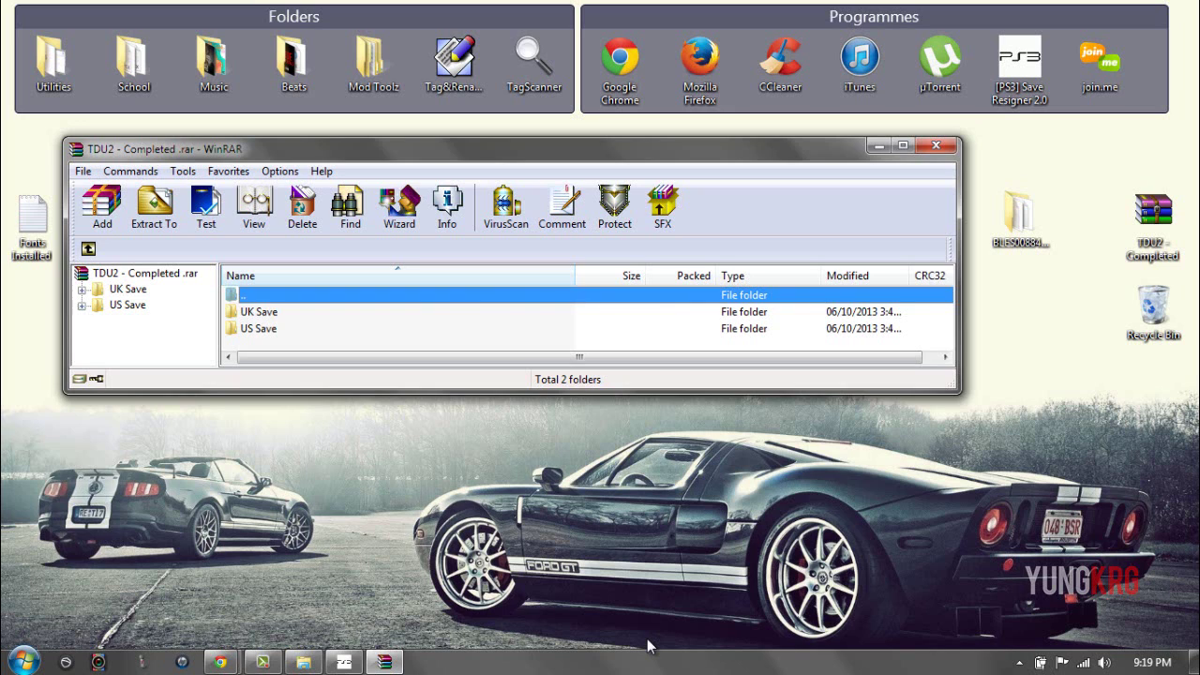
pyautogui.doubleClick(458, 309)
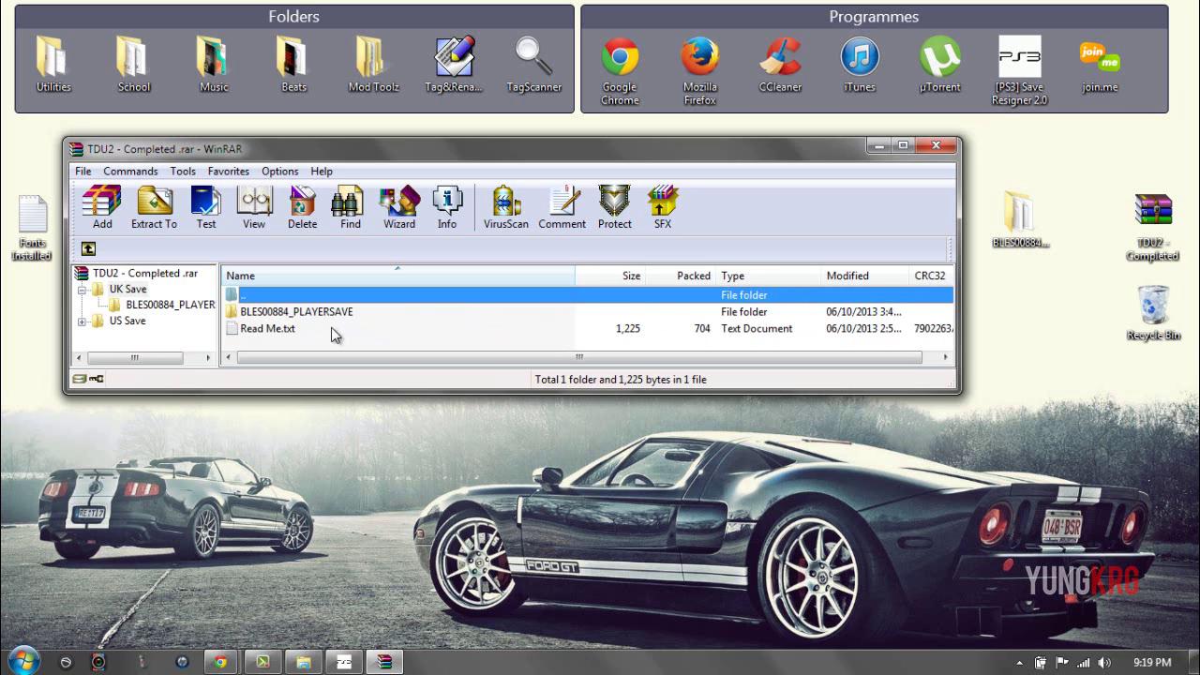
pyautogui.doubleClick(334, 331)
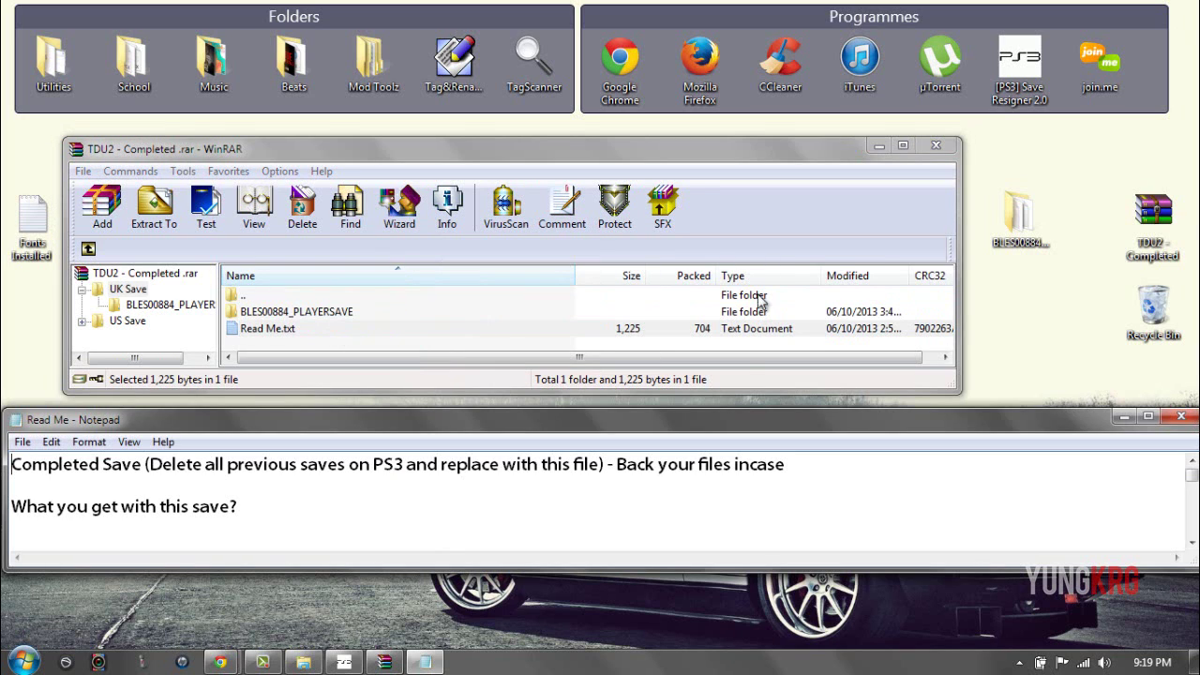
# Read through the confirmed trophies and their unlock conditions in the Read Me, and close the text file and the archive
pyautogui.moveTo(1190, 477); pyautogui.dragTo(1191, 528)
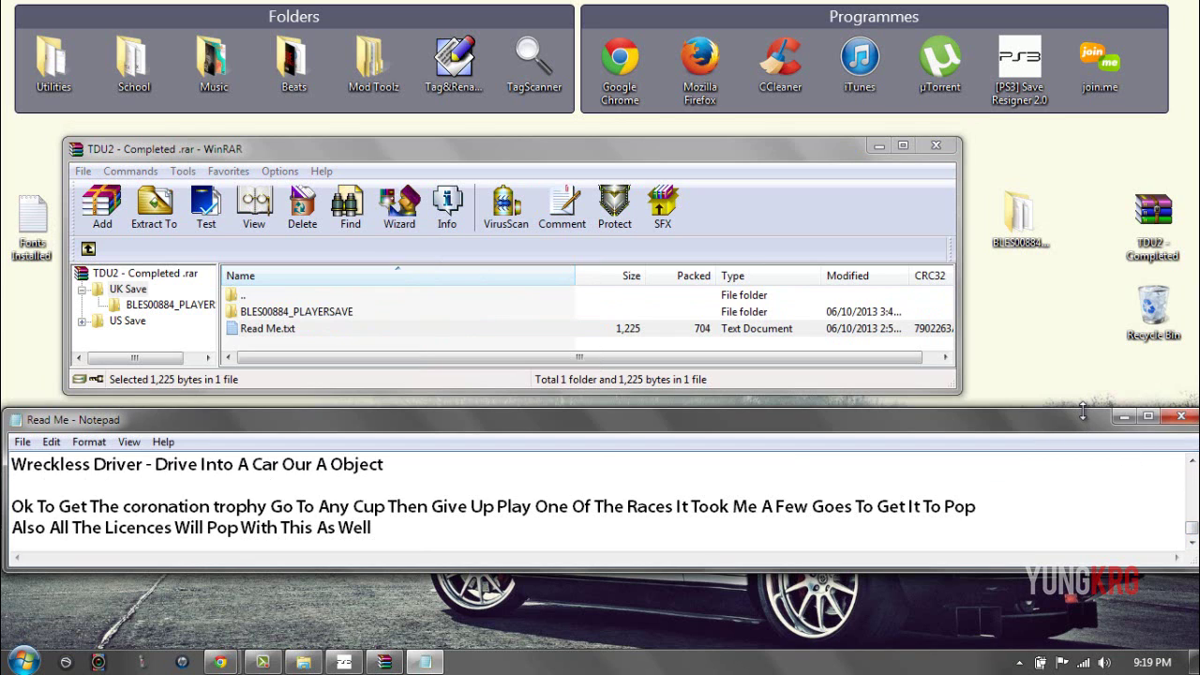
pyautogui.moveTo(1083, 412); pyautogui.dragTo(1083, 160)
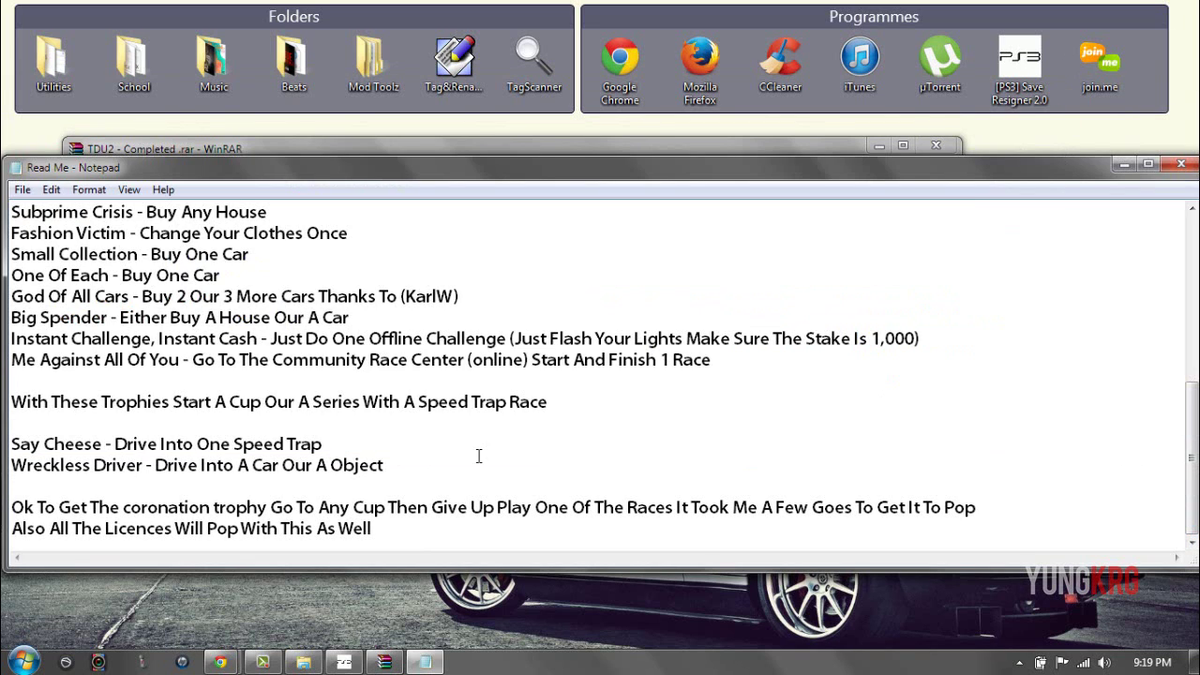
pyautogui.moveTo(123, 507); pyautogui.dragTo(215, 527)
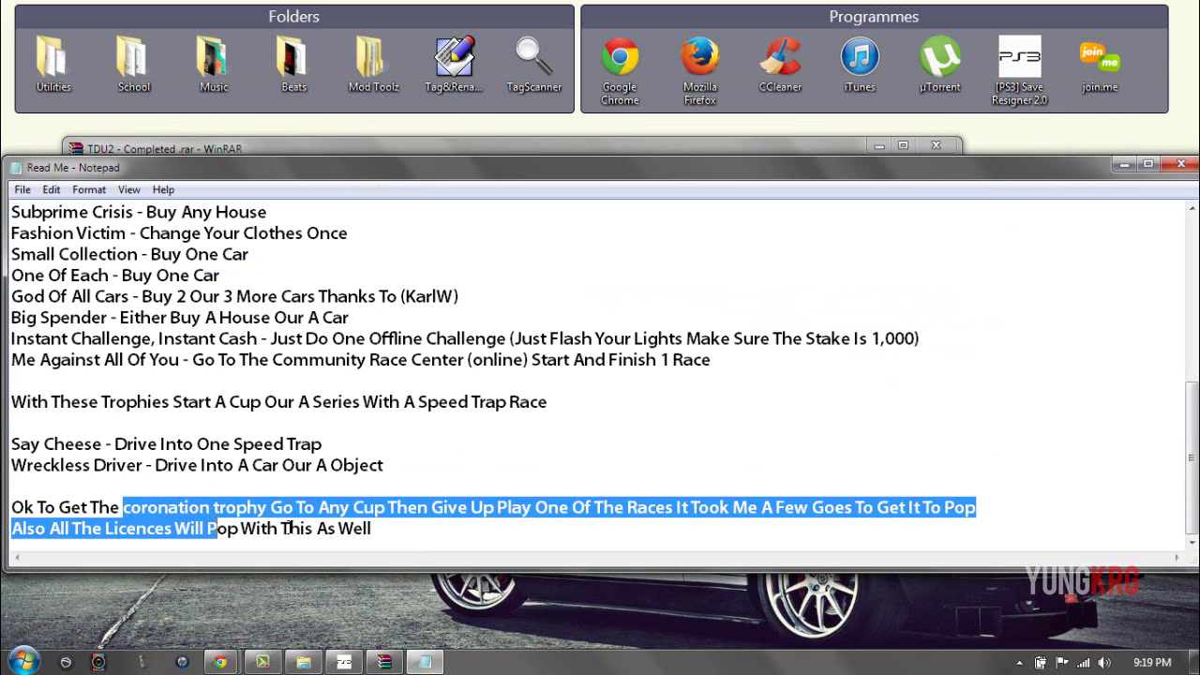
pyautogui.moveTo(289, 528); pyautogui.dragTo(270, 508)
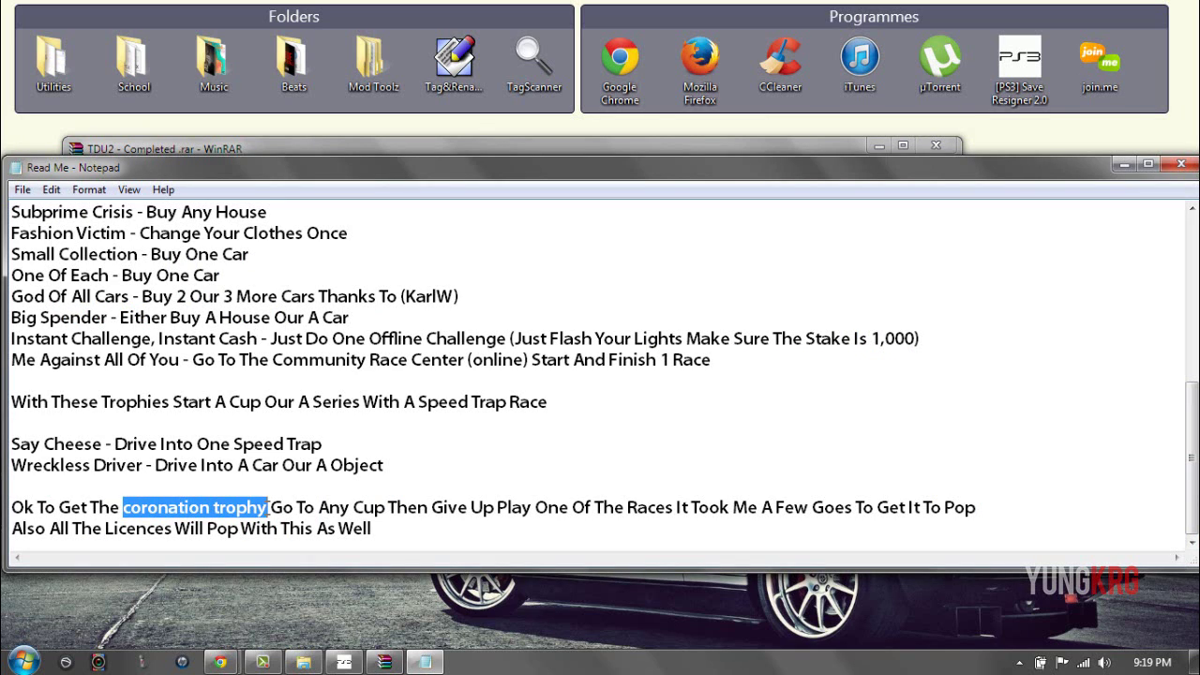
pyautogui.moveTo(741, 359); pyautogui.dragTo(67, 300)
pyautogui.click(55, 302)
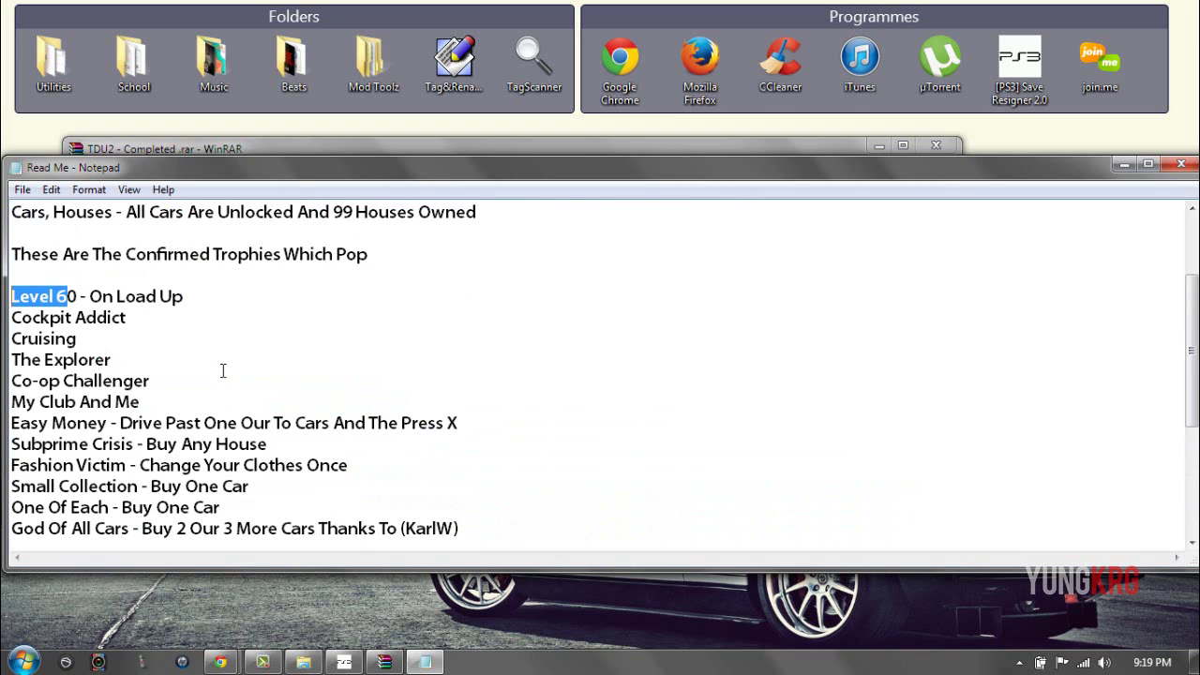
pyautogui.click(80, 289)
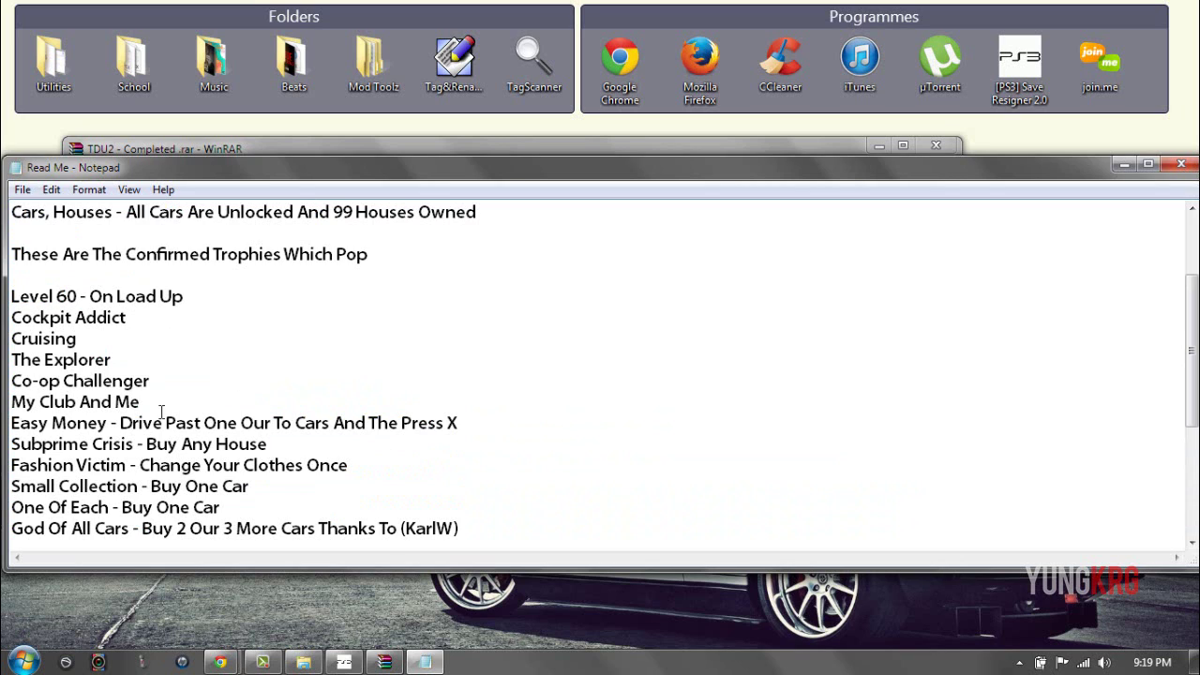
pyautogui.moveTo(20, 422); pyautogui.dragTo(443, 334)
pyautogui.click(443, 333)
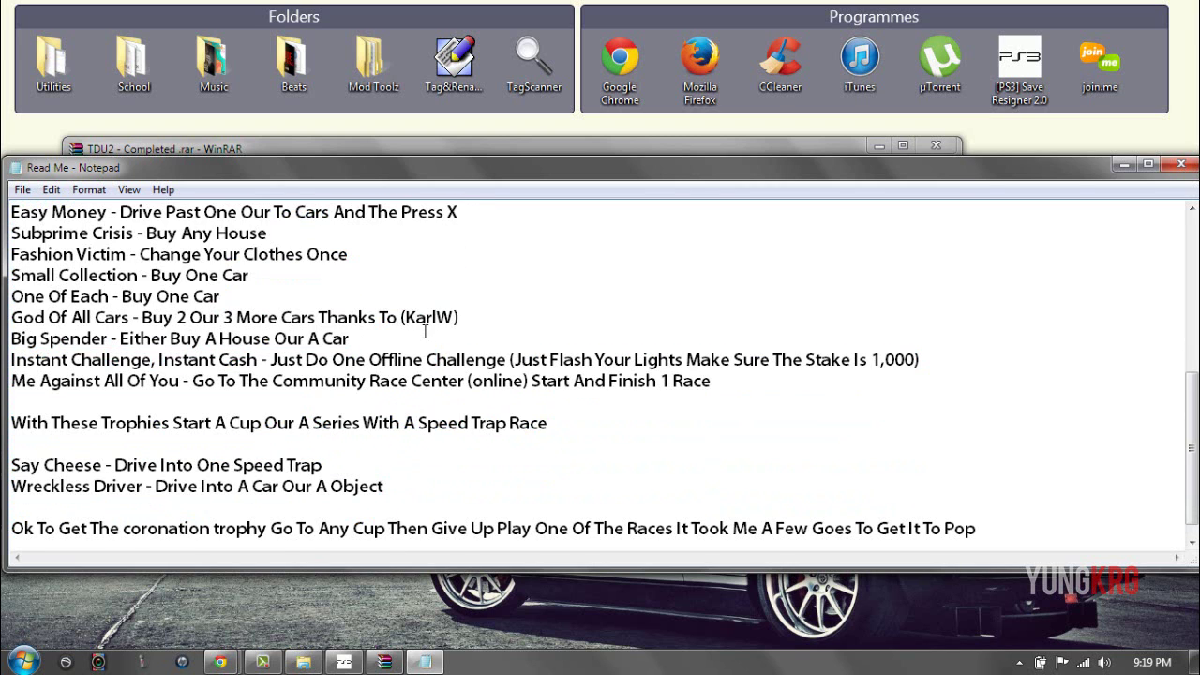
pyautogui.moveTo(109, 212); pyautogui.dragTo(53, 212)
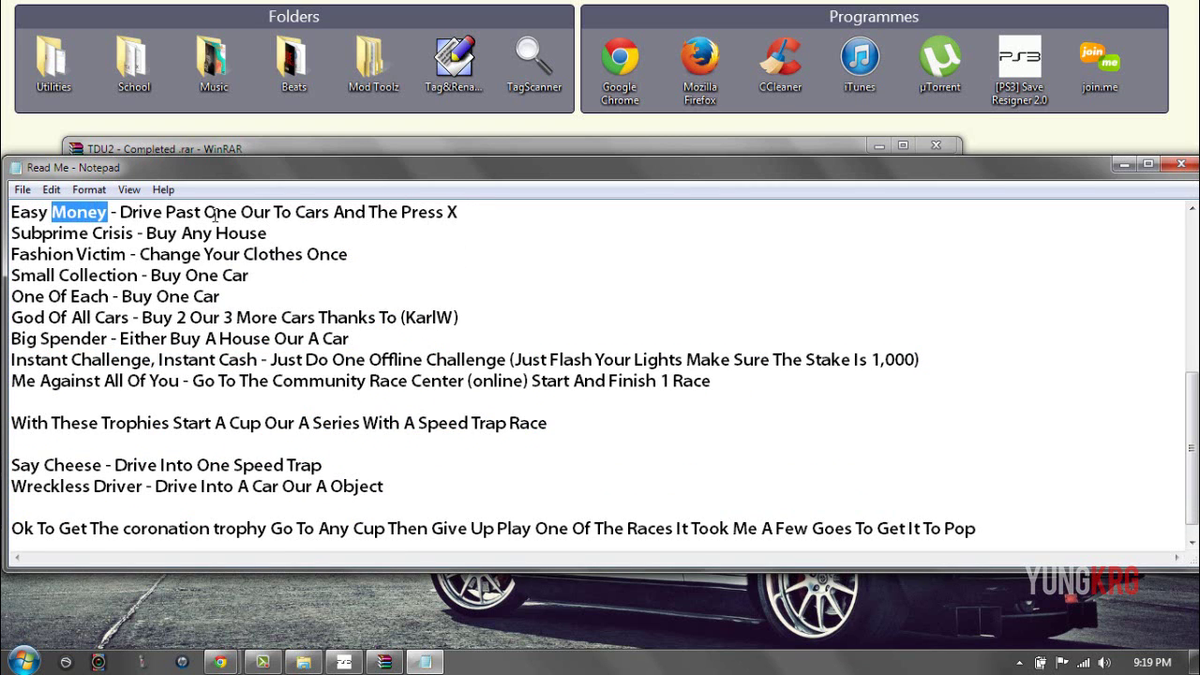
pyautogui.click(216, 212)
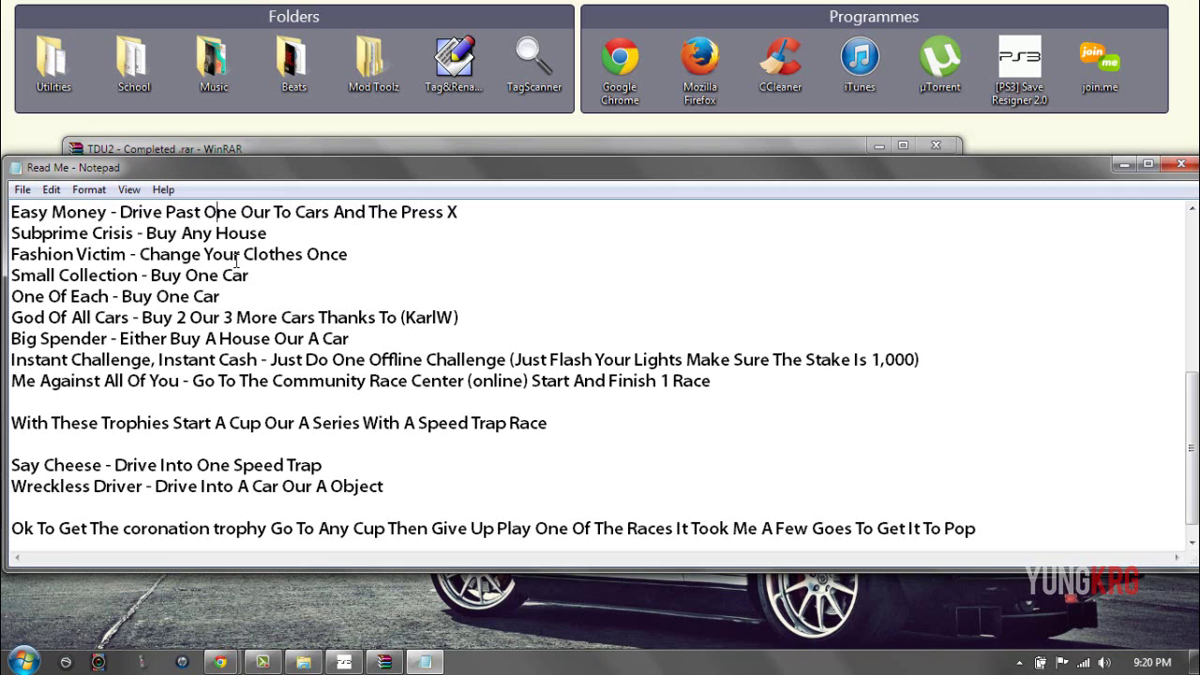
pyautogui.moveTo(62, 233); pyautogui.dragTo(138, 233)
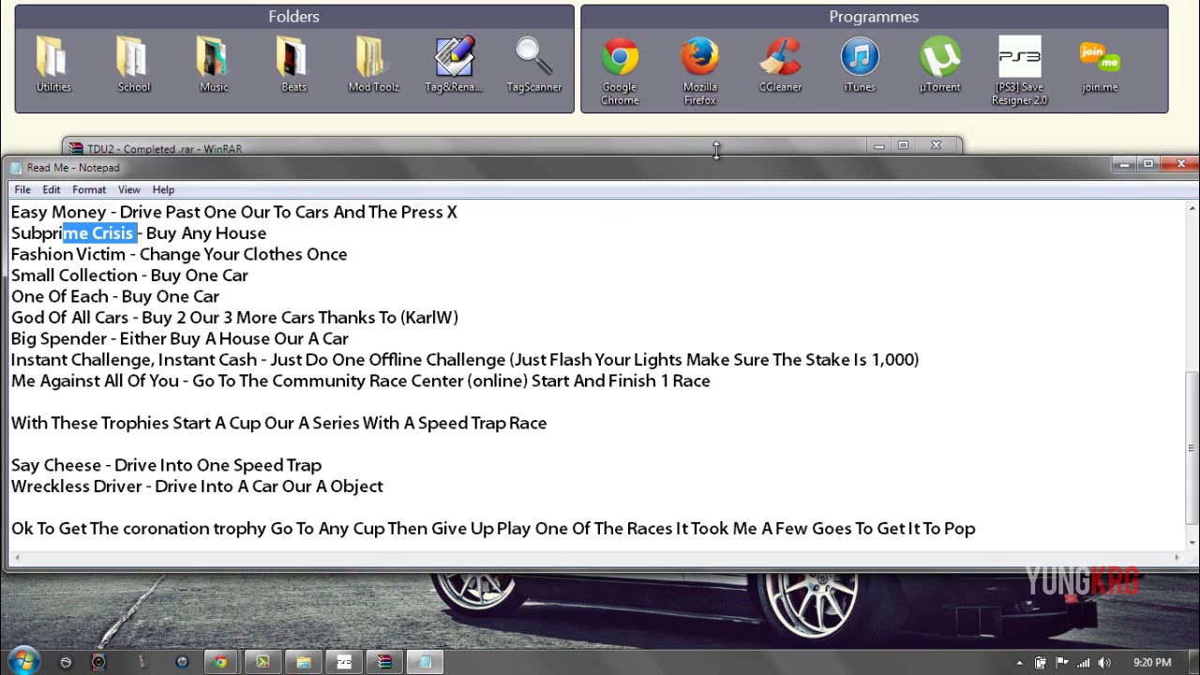
pyautogui.click(1181, 164)
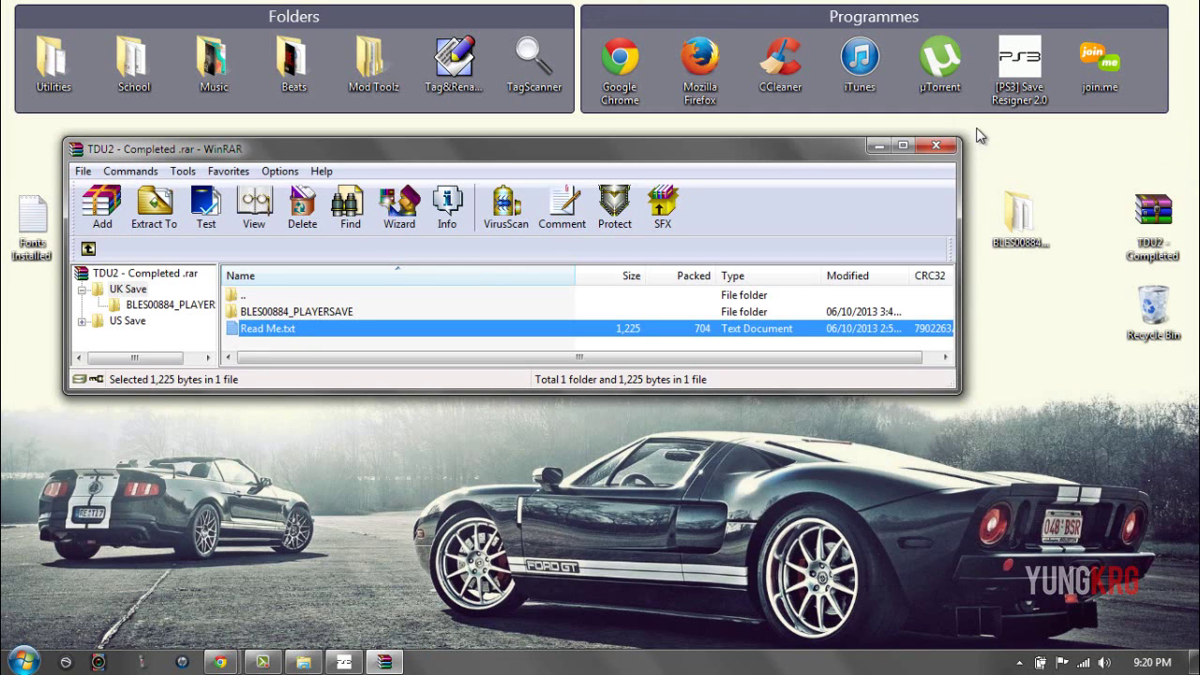
pyautogui.click(941, 153)
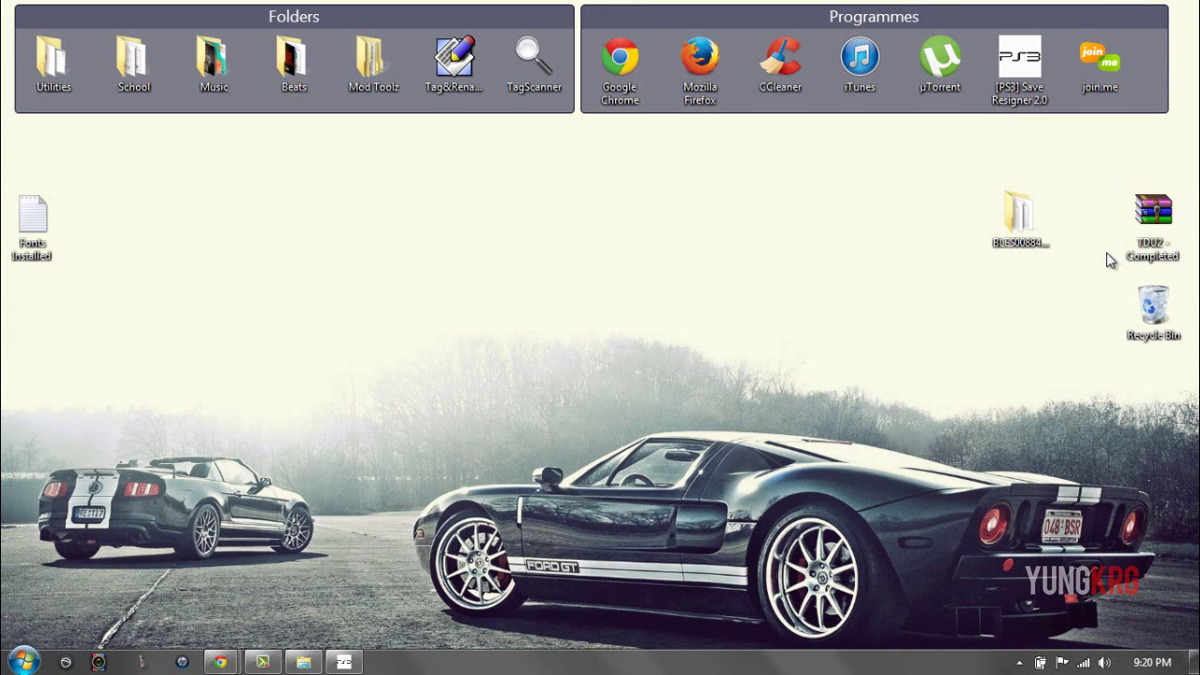
# Move the BLES00884_PLAYERSAVE folder on the desktop farther away from the TDU2 - Completed archive
pyautogui.moveTo(1020, 214); pyautogui.dragTo(952, 223)
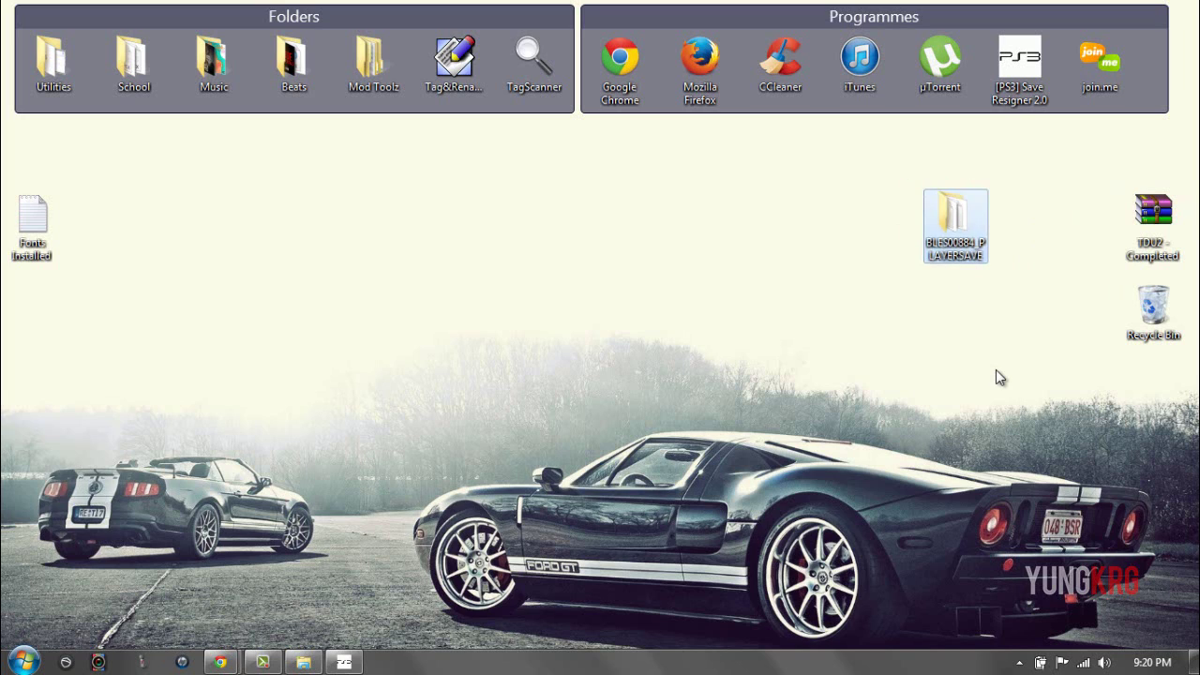
pyautogui.click(997, 371)
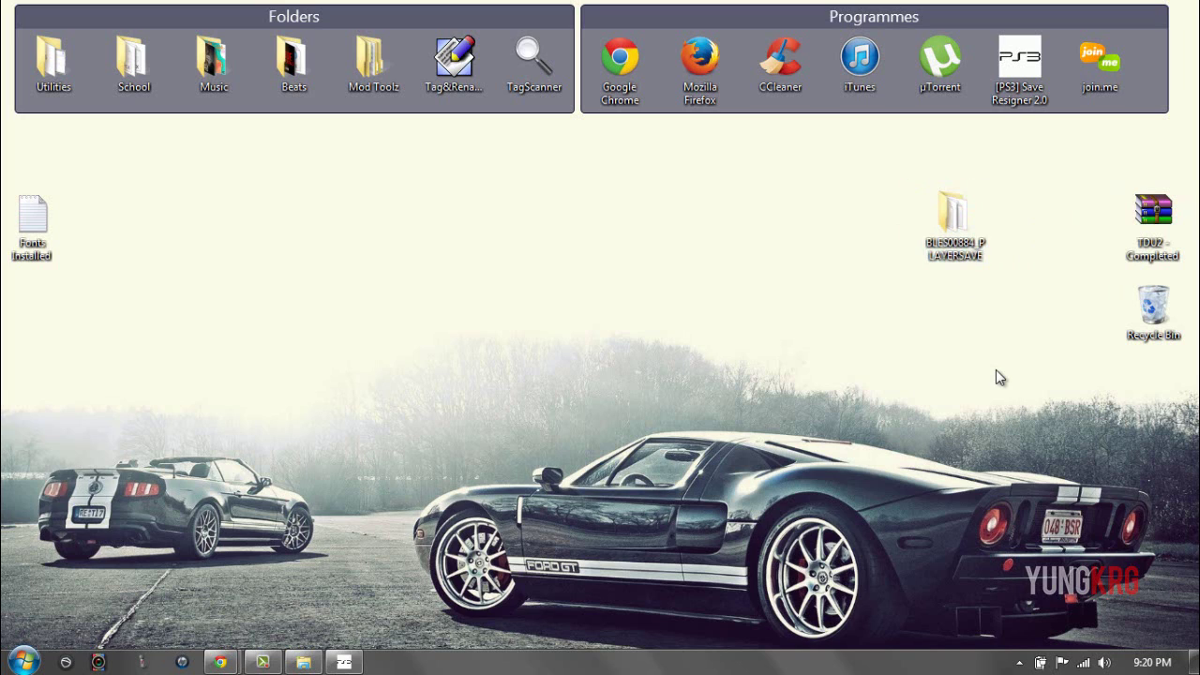
pyautogui.click(1160, 229)
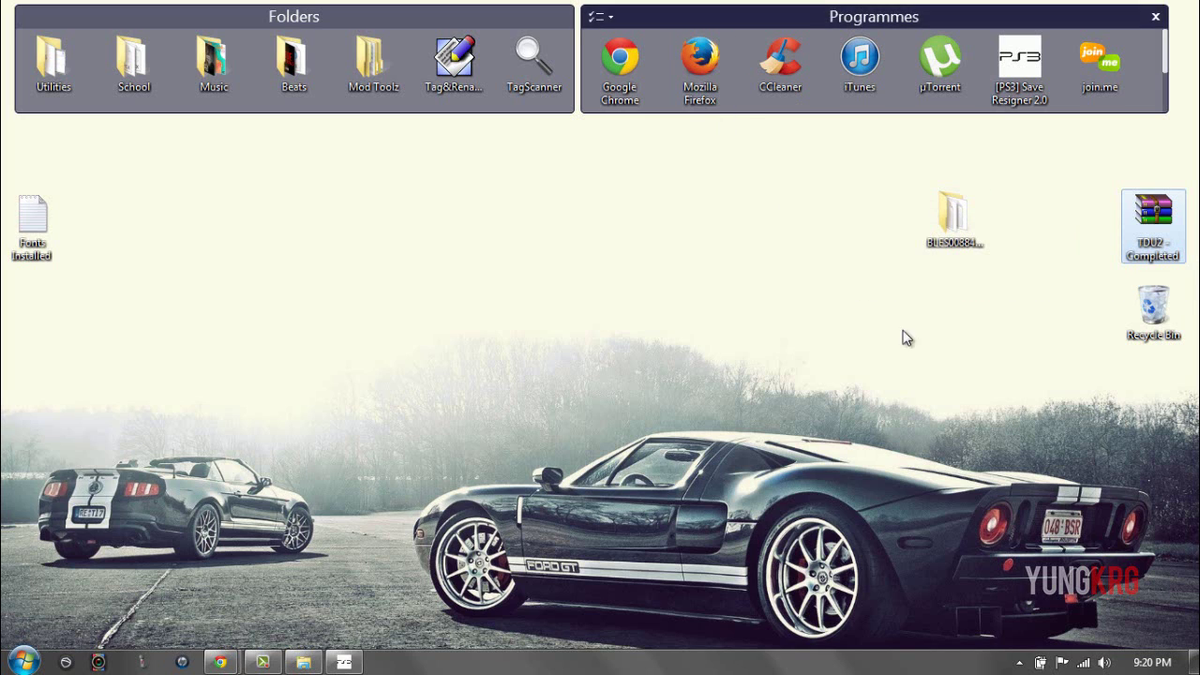
pyautogui.click(981, 242)
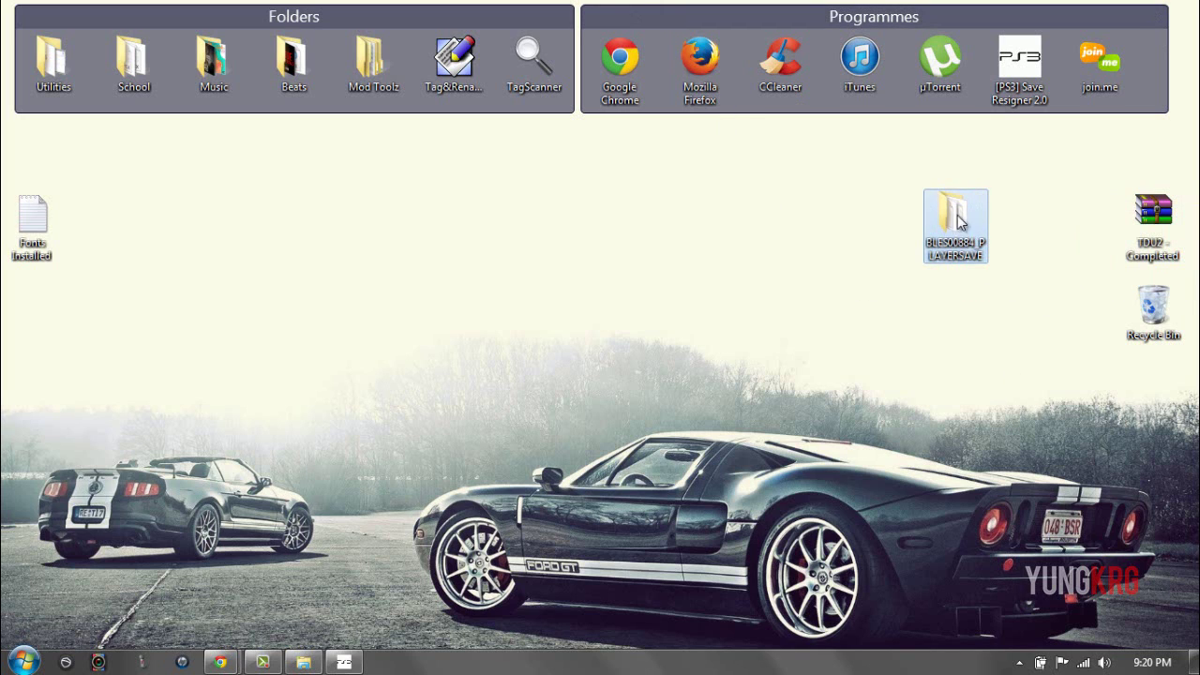
pyautogui.click(1010, 284)
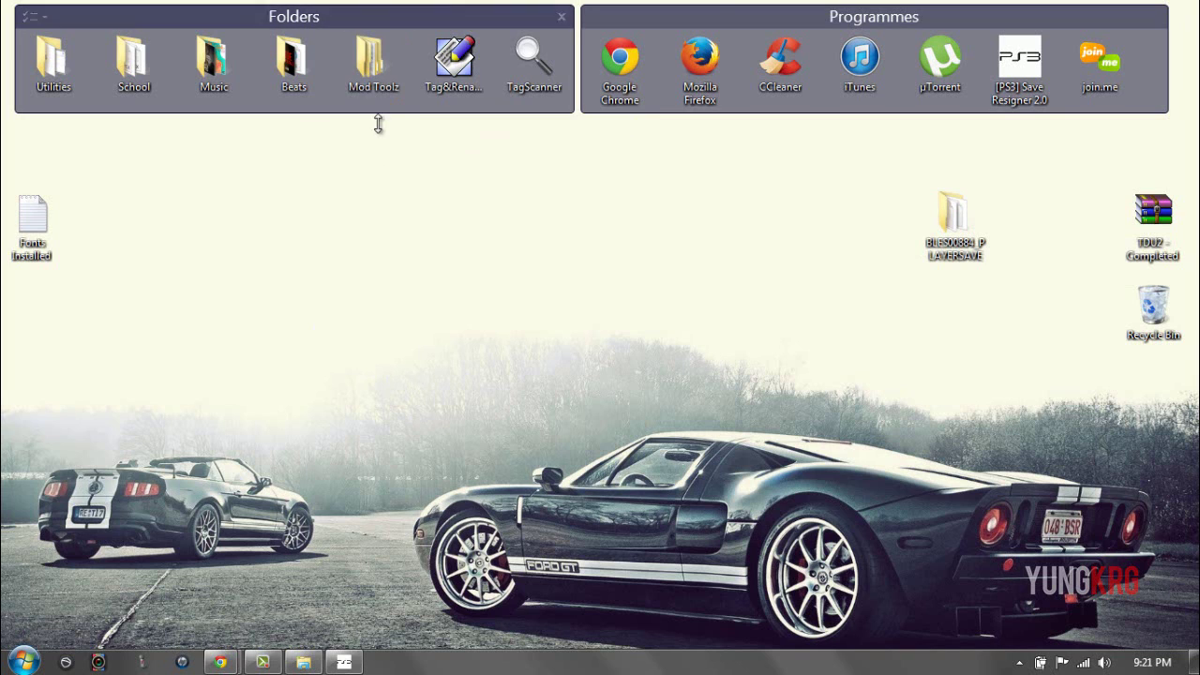
# Launch the Red-EyeX32 Test Drive Unlimited 2 Save Editor from the Red-Eye - TDU2 folder in Mod Toolz and minimize the folder window
pyautogui.doubleClick(379, 86)
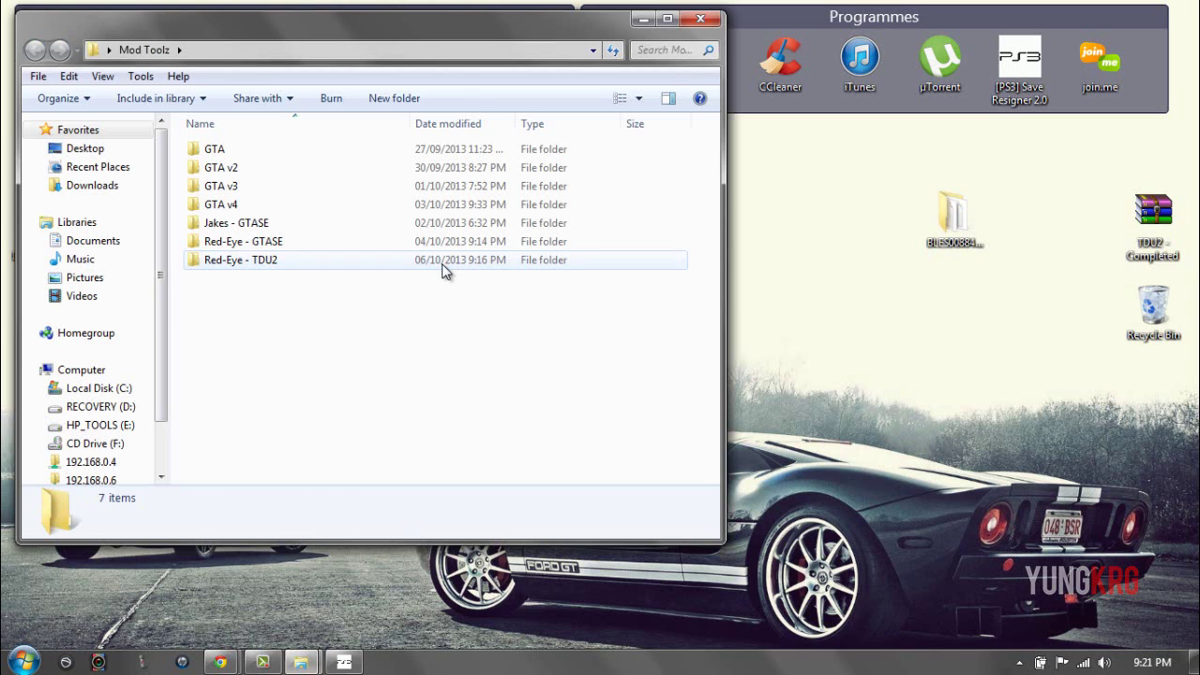
pyautogui.click(445, 264)
pyautogui.doubleClick(446, 265)
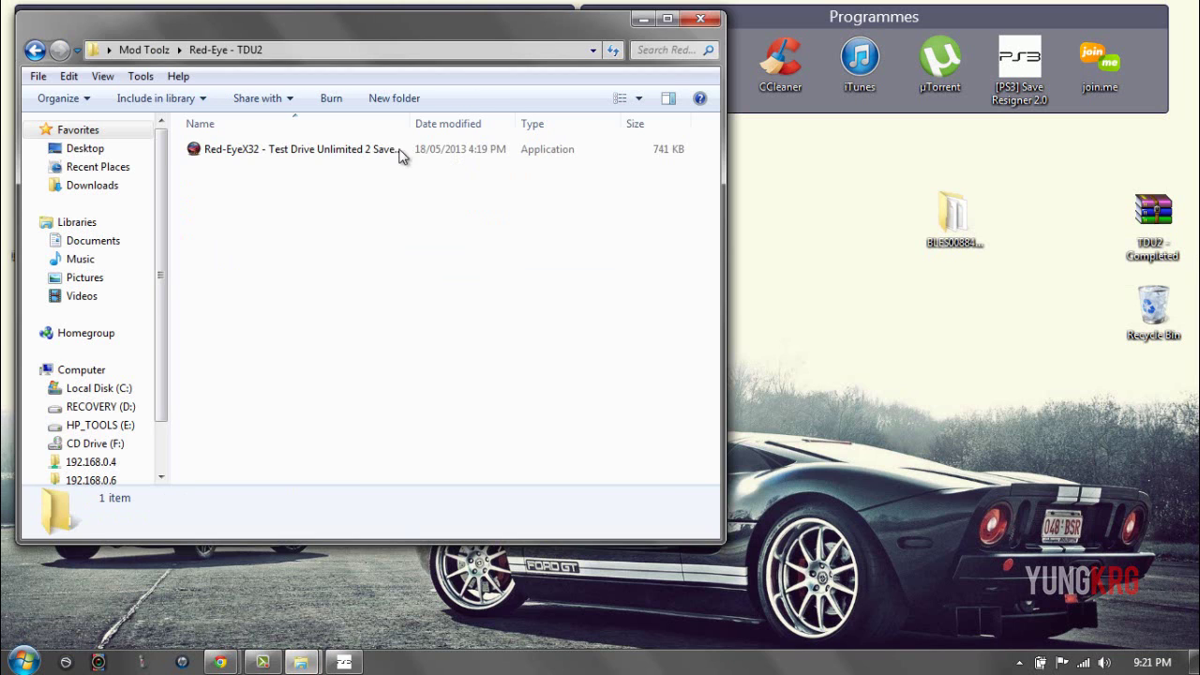
pyautogui.doubleClick(392, 157)
pyautogui.click(680, 352)
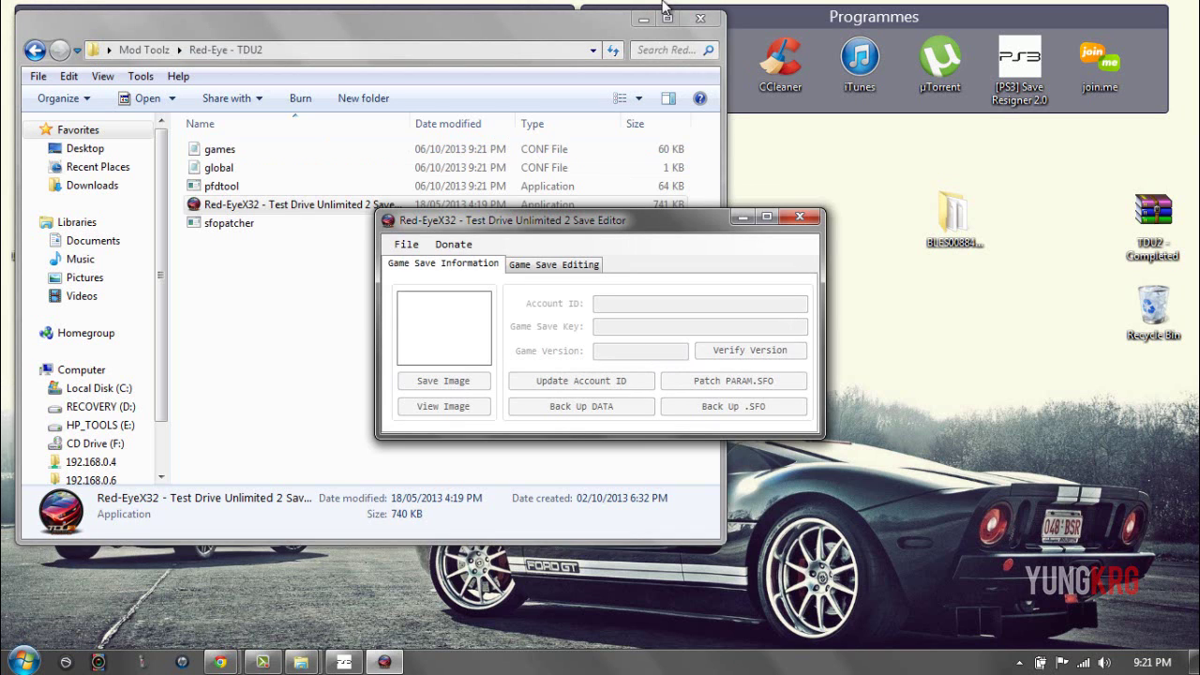
pyautogui.moveTo(270, 323); pyautogui.dragTo(586, 139)
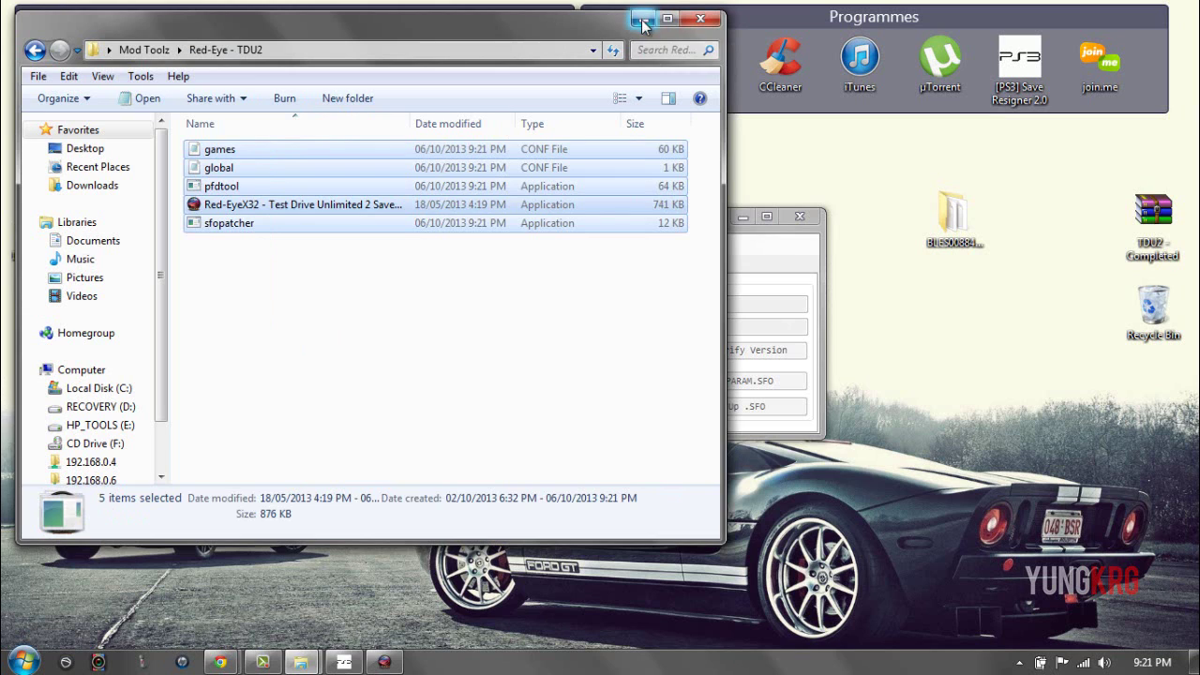
pyautogui.click(642, 20)
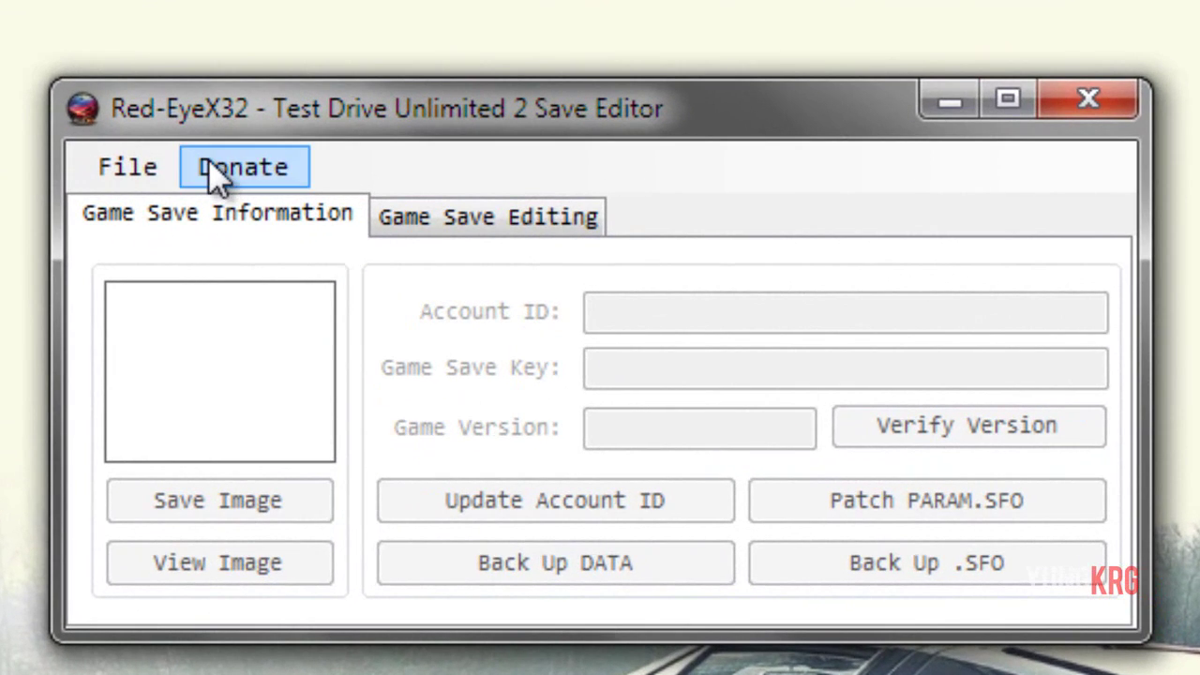
# Load the game save from the BLES00884_PLAYERSAVE folder on the desktop into the save editor
pyautogui.click(131, 168)
pyautogui.click(150, 211)
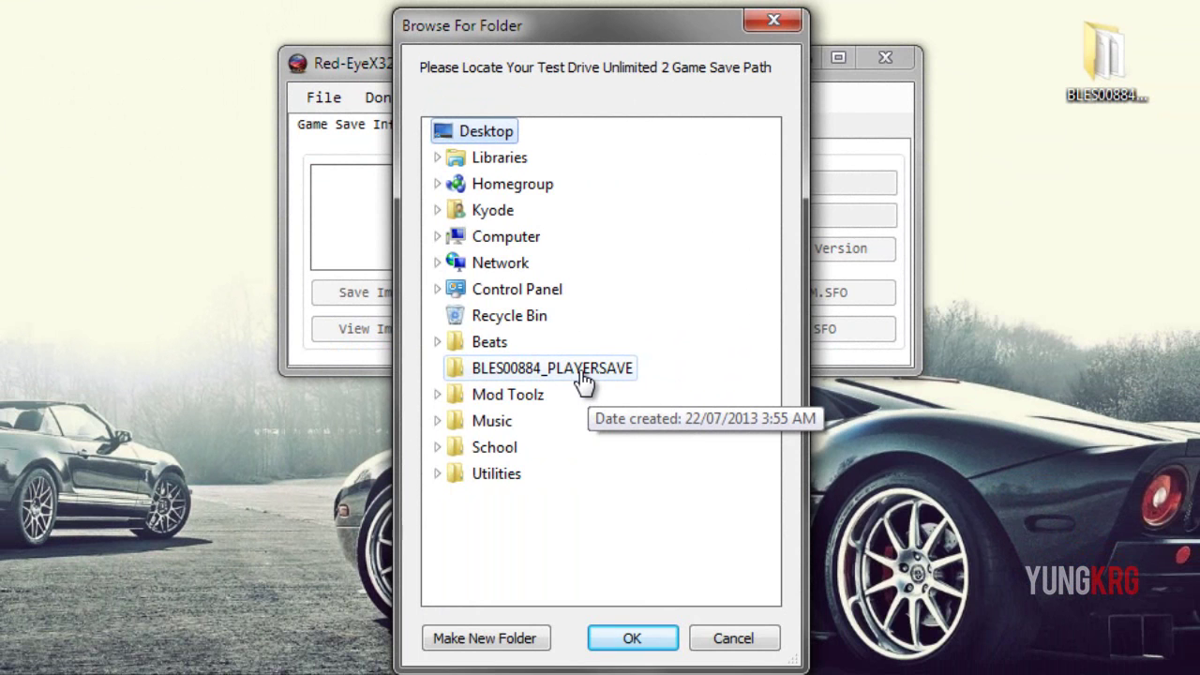
pyautogui.click(583, 377)
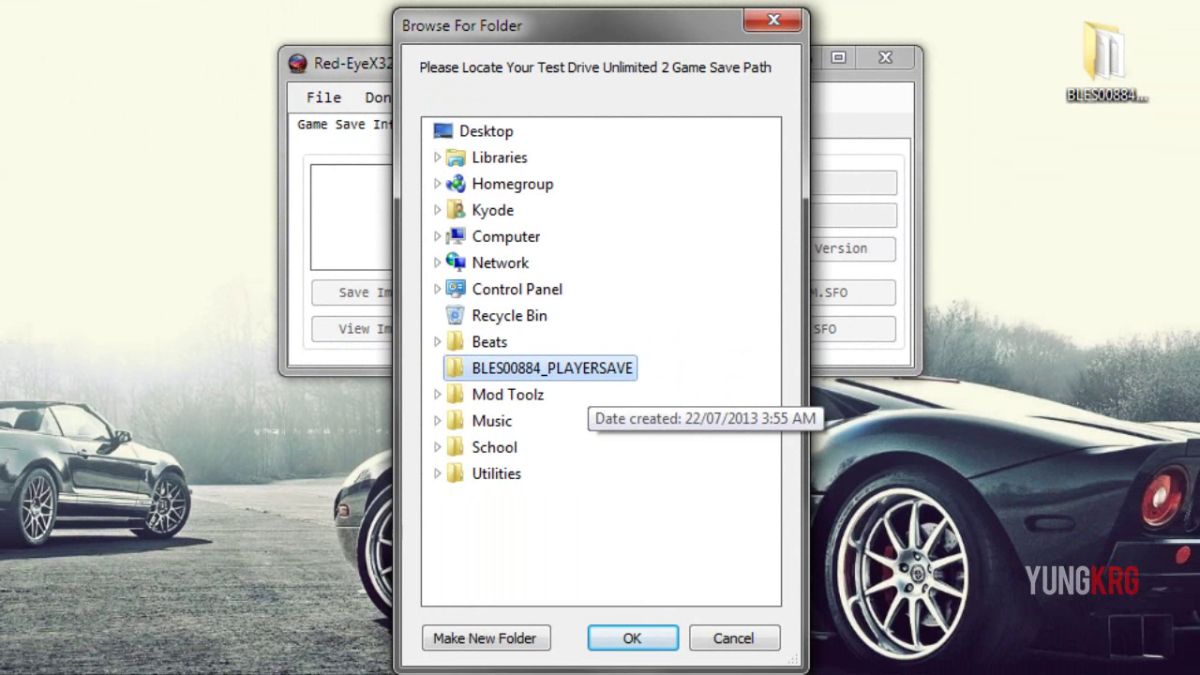
pyautogui.click(632, 638)
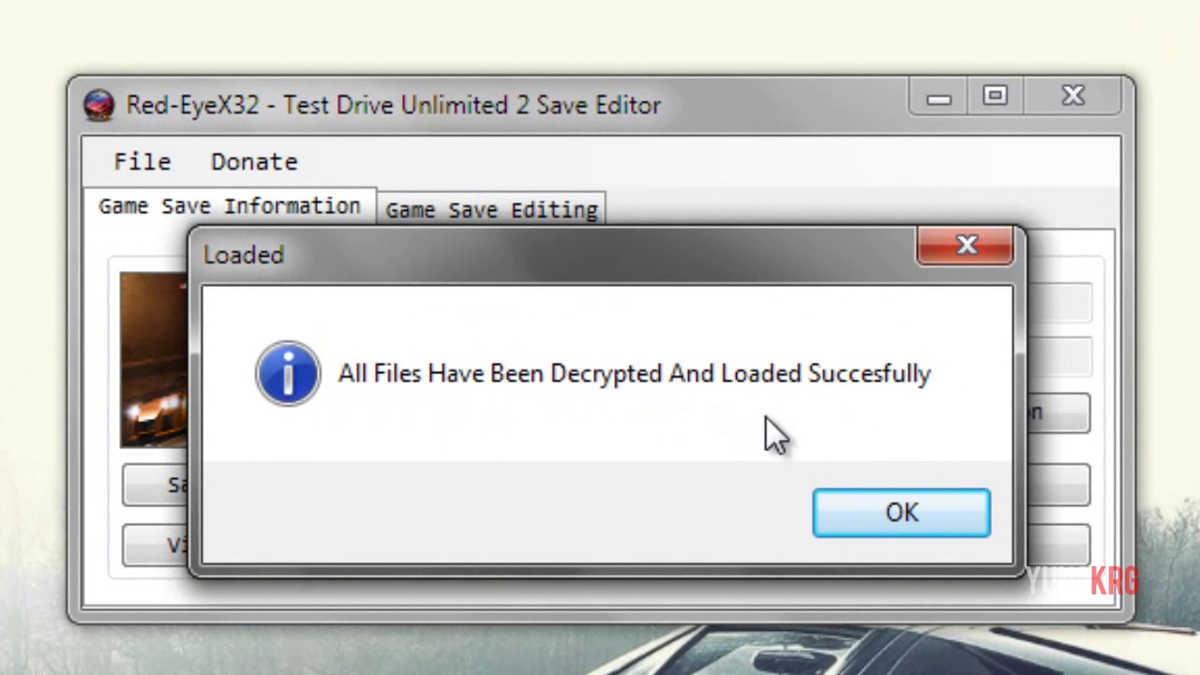
pyautogui.click(895, 518)
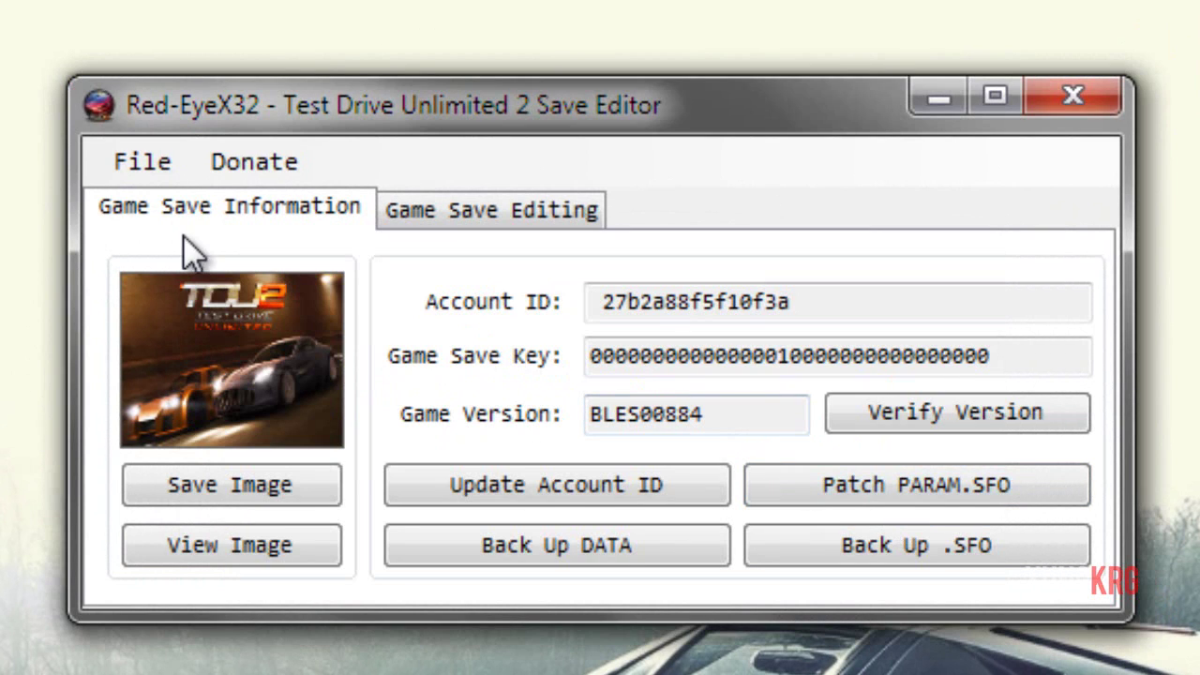
# Review the save's account ID and the editable player data, Ibiza Discovery and Hawaii Discovery fields, and check the available file commands
pyautogui.moveTo(844, 309); pyautogui.dragTo(458, 369)
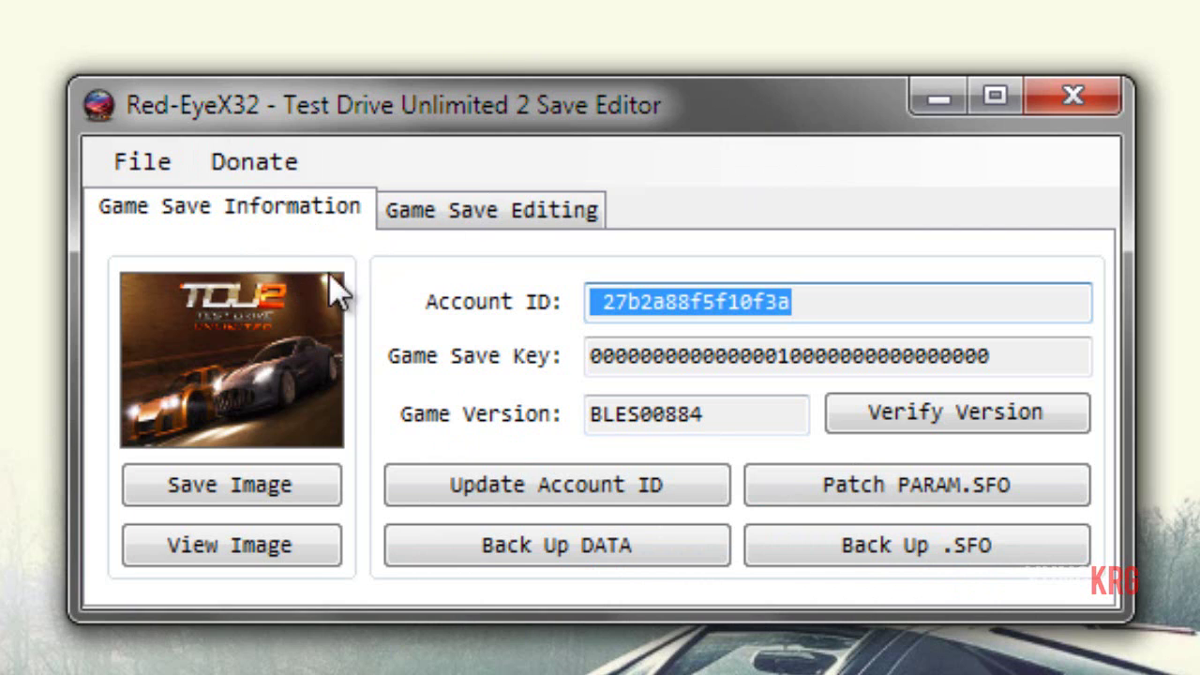
pyautogui.click(543, 221)
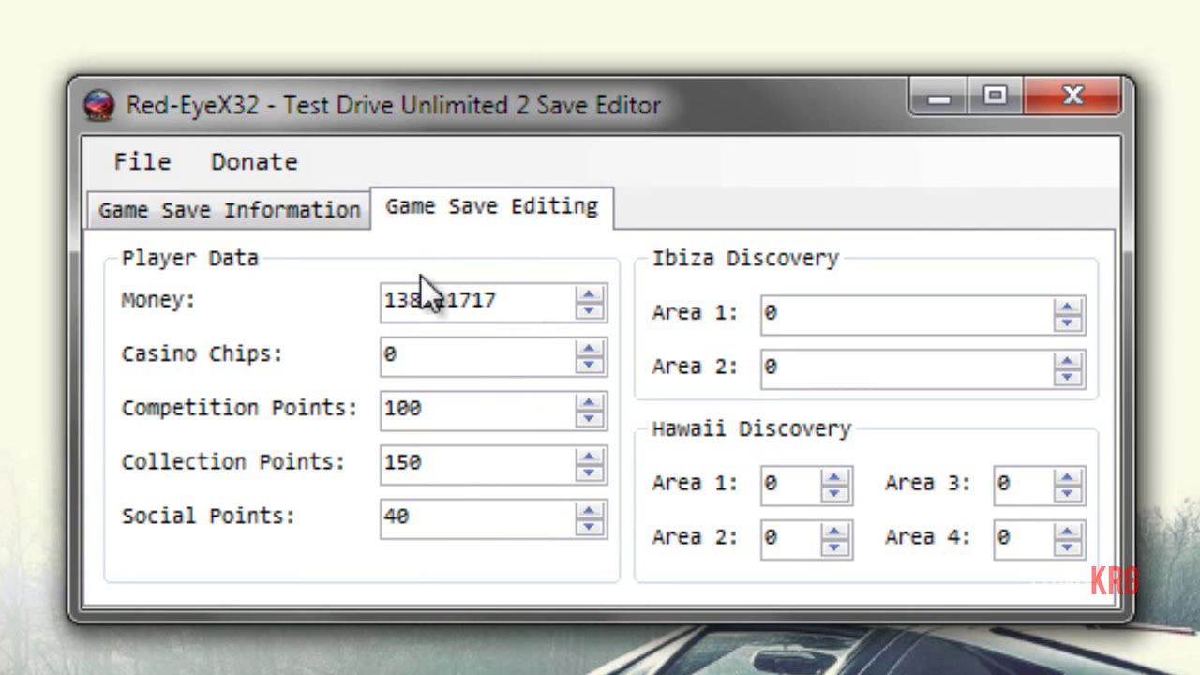
pyautogui.moveTo(380, 301); pyautogui.dragTo(497, 331)
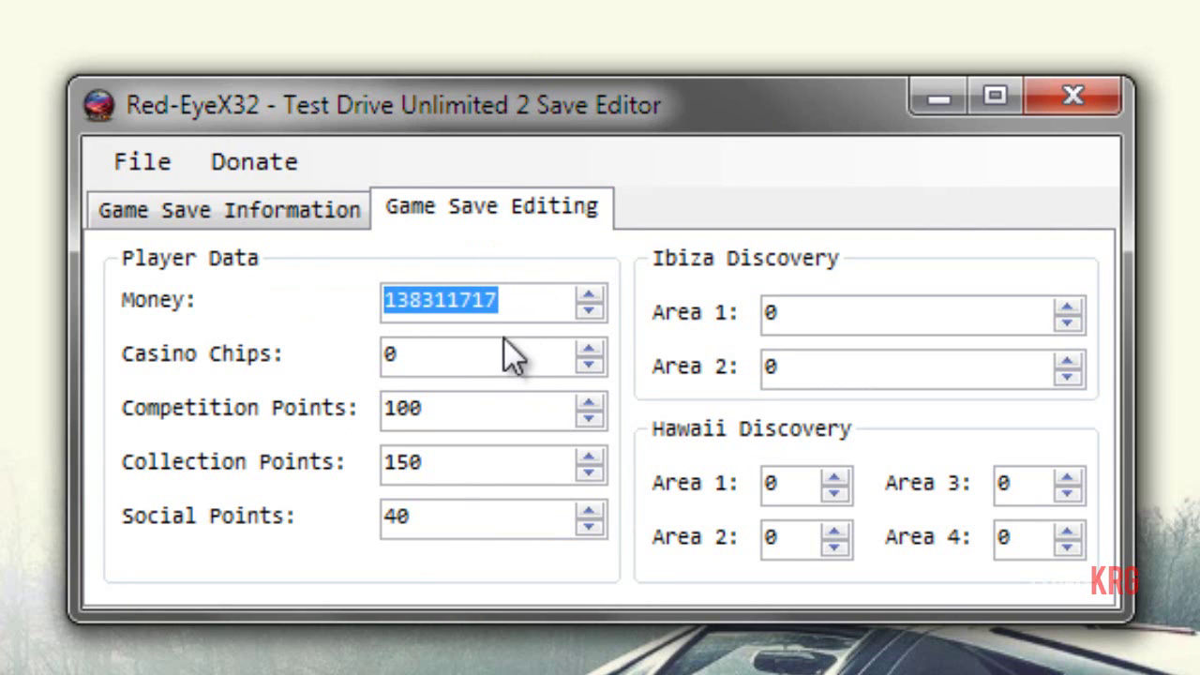
pyautogui.click(422, 304)
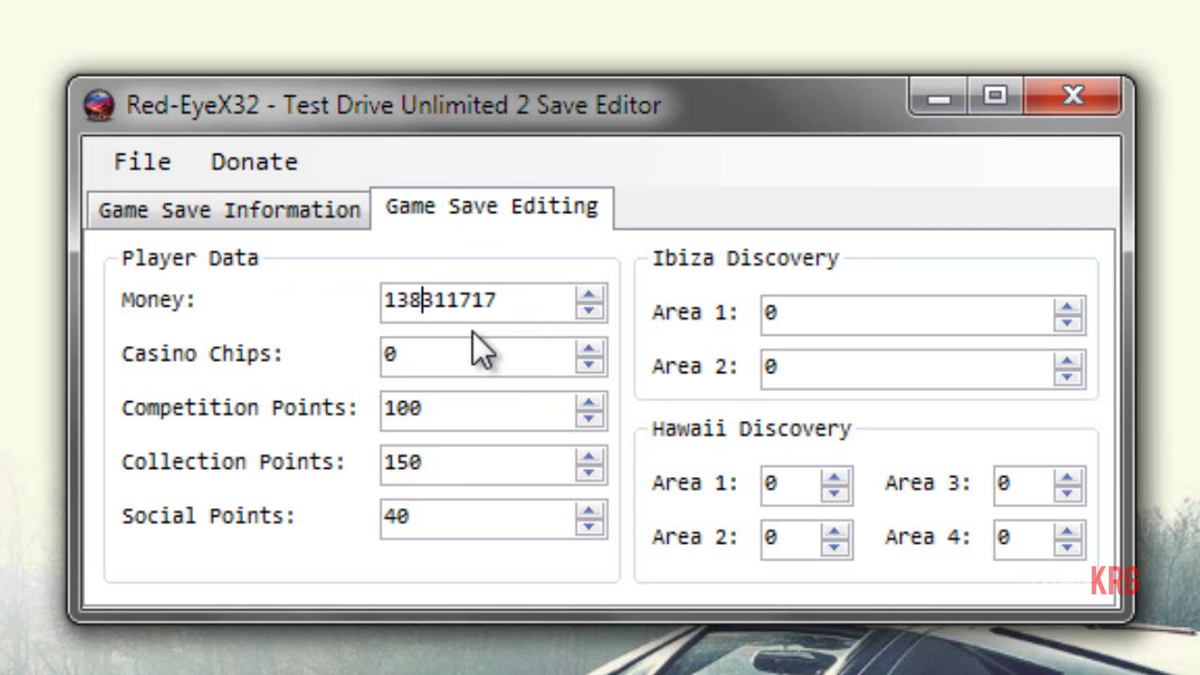
pyautogui.click(588, 349)
pyautogui.click(592, 366)
pyautogui.moveTo(507, 421); pyautogui.dragTo(287, 397)
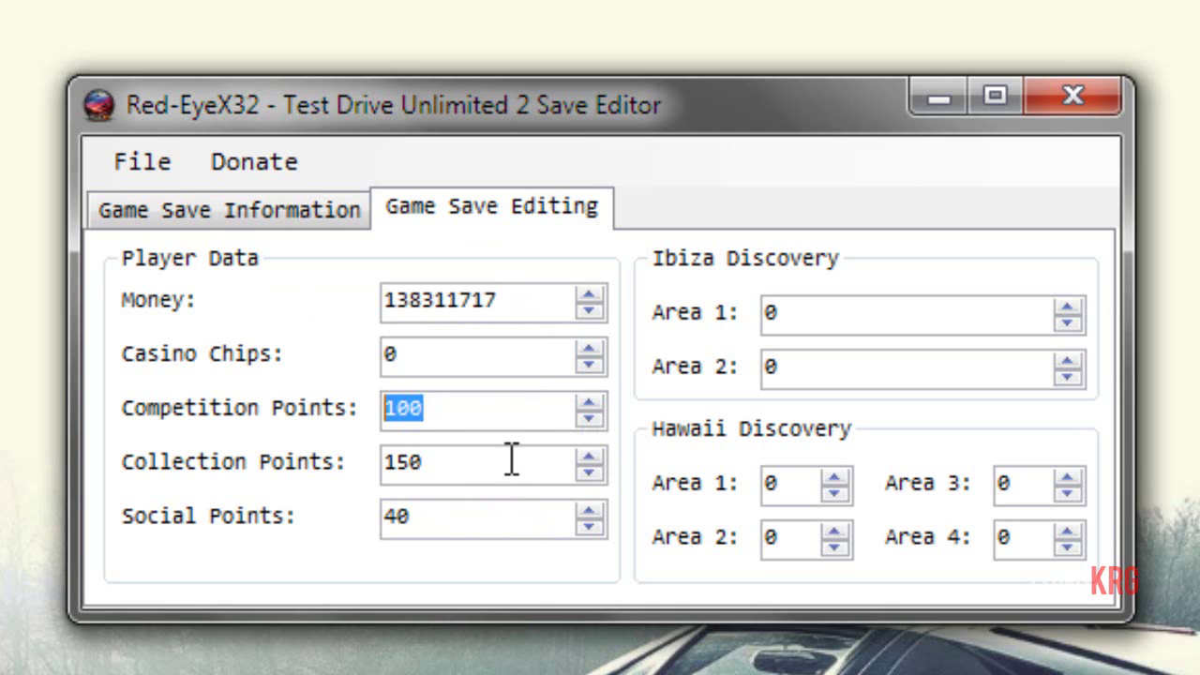
pyautogui.moveTo(511, 460); pyautogui.dragTo(369, 456)
pyautogui.moveTo(452, 519); pyautogui.dragTo(402, 525)
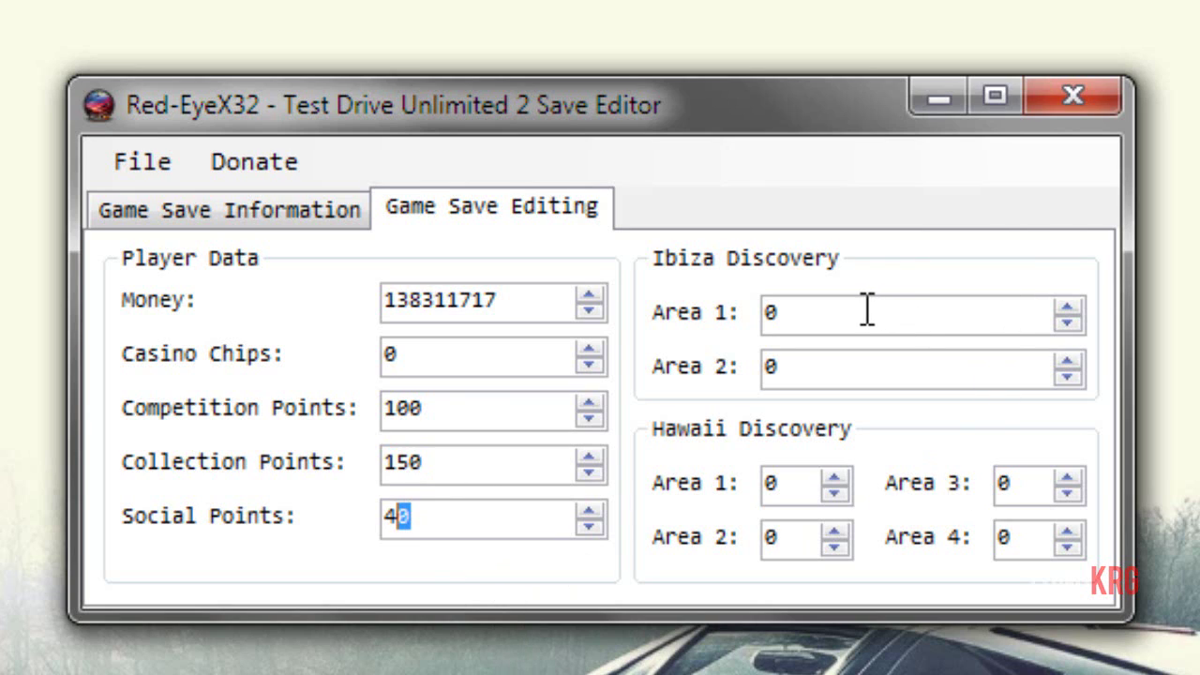
pyautogui.moveTo(852, 313); pyautogui.dragTo(757, 310)
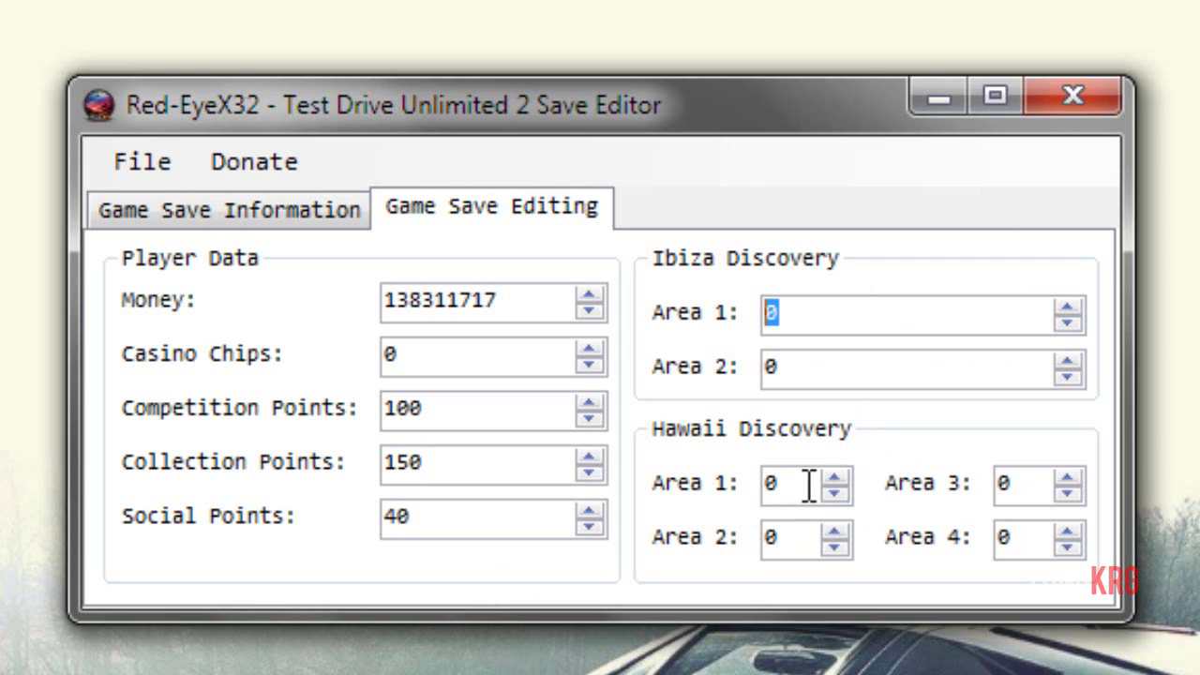
pyautogui.moveTo(808, 486); pyautogui.dragTo(692, 491)
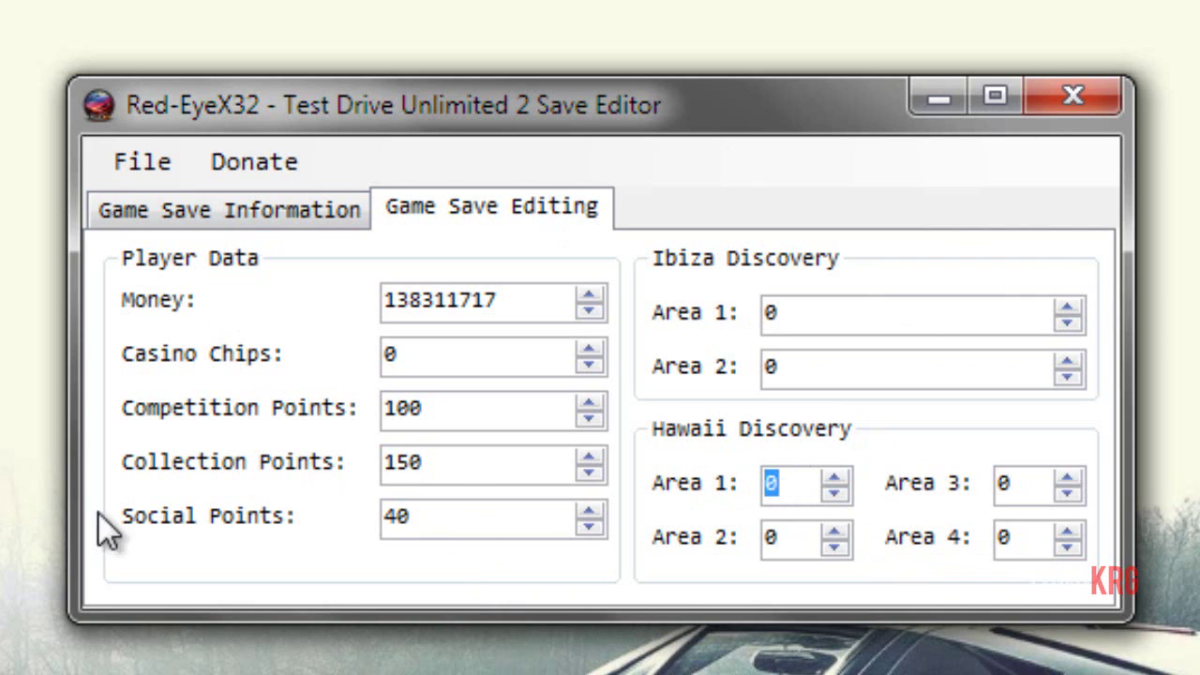
pyautogui.click(145, 172)
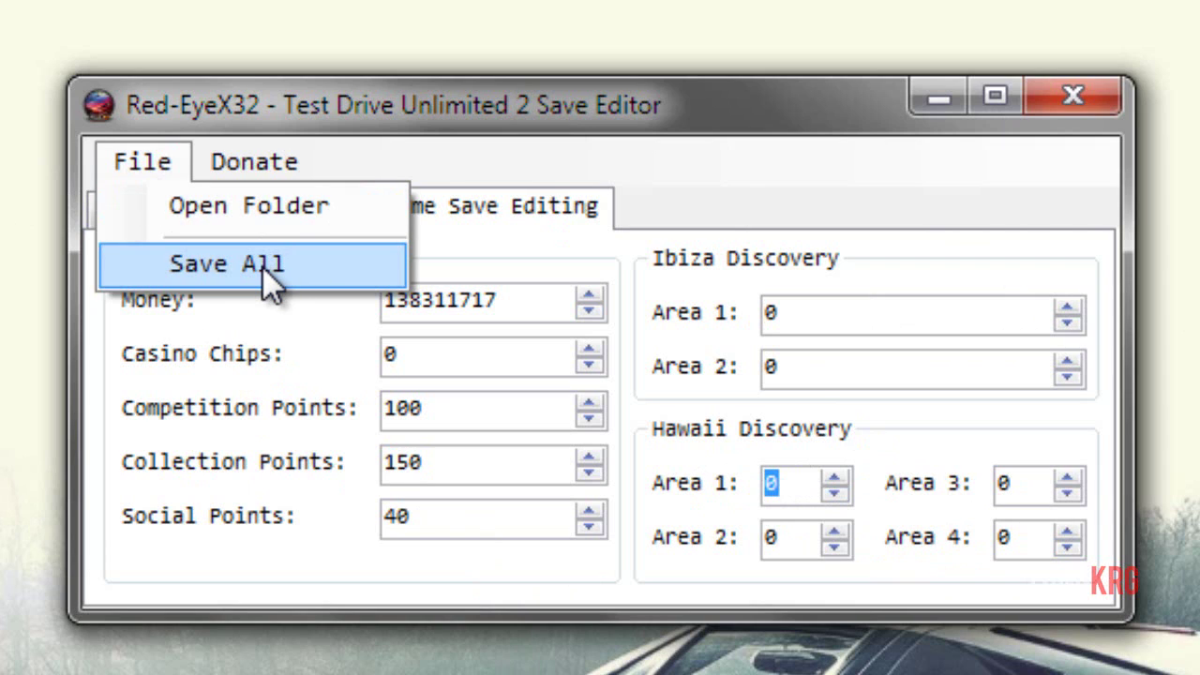
# Set the player's Money to 200311717 by replacing its first three digits with 200
pyautogui.click(450, 309)
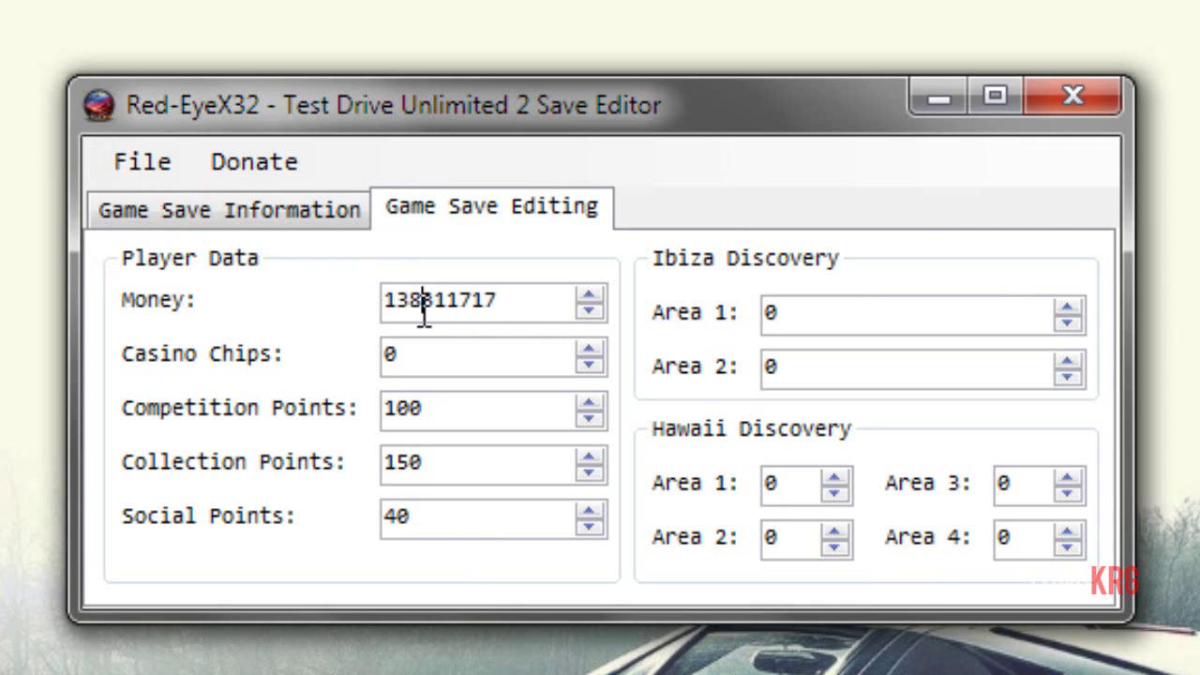
pyautogui.moveTo(424, 310); pyautogui.dragTo(403, 318)
pyautogui.moveTo(521, 314); pyautogui.dragTo(365, 305)
pyautogui.click(414, 303)
pyautogui.moveTo(421, 305); pyautogui.dragTo(391, 316)
pyautogui.write('200')
# Save all the changes to the game save and dismiss the success message
pyautogui.click(122, 165)
pyautogui.click(186, 281)
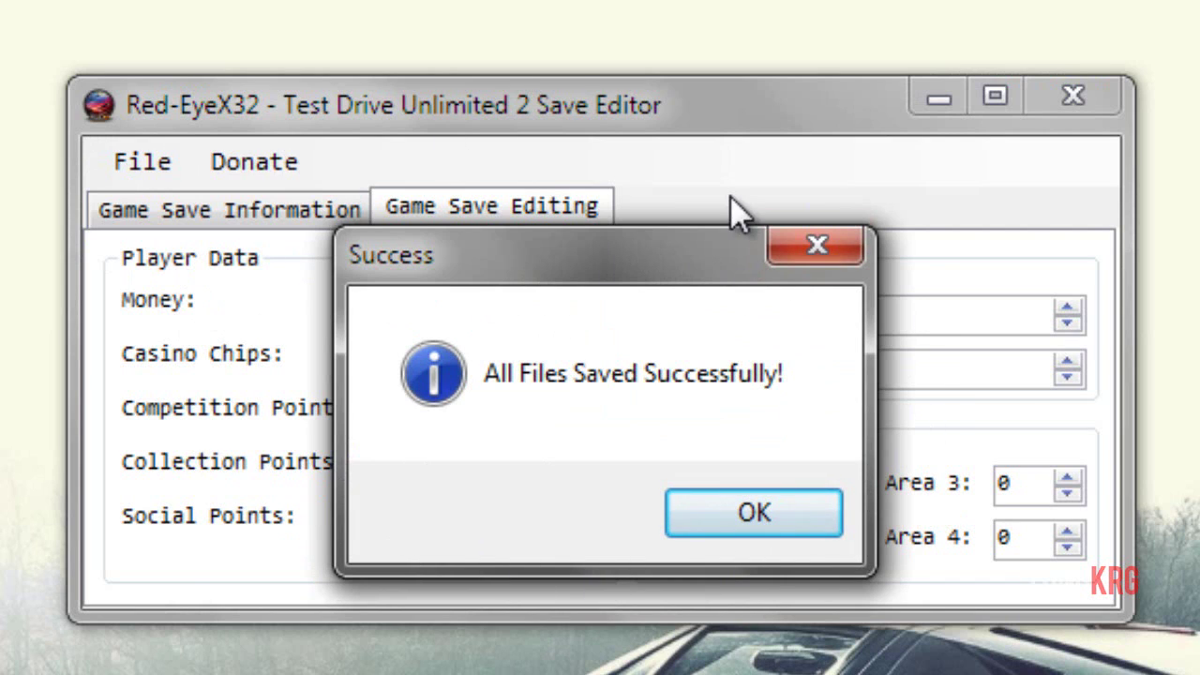
pyautogui.moveTo(525, 266); pyautogui.dragTo(612, 225)
pyautogui.moveTo(608, 272); pyautogui.dragTo(608, 273)
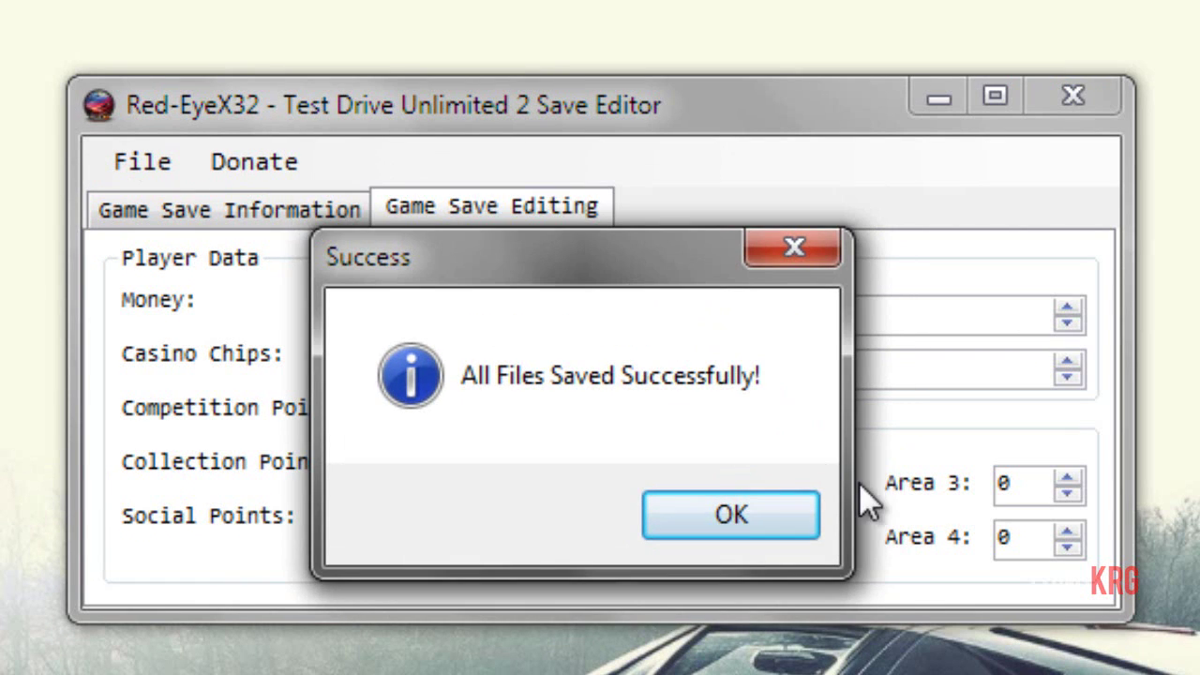
pyautogui.click(797, 528)
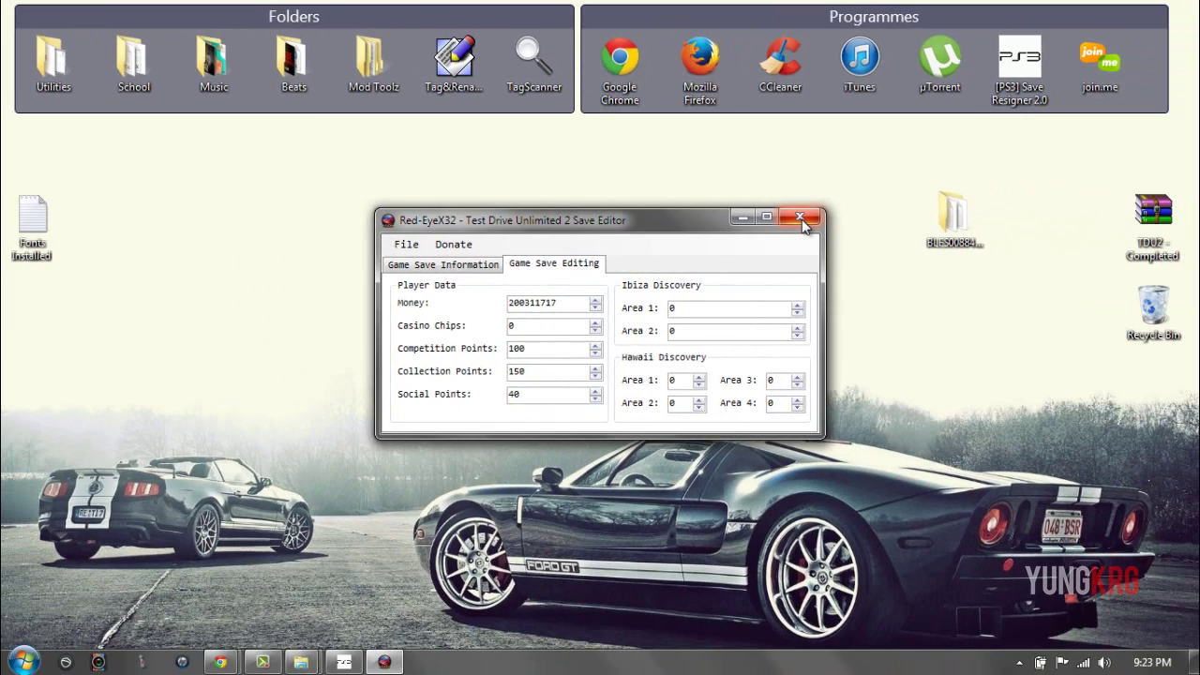
# Close the save editor and move the BLES00884_PLAYERSAVE folder on the desktop farther from the TDU2 - Completed archive
pyautogui.click(800, 219)
pyautogui.moveTo(948, 214); pyautogui.dragTo(884, 219)
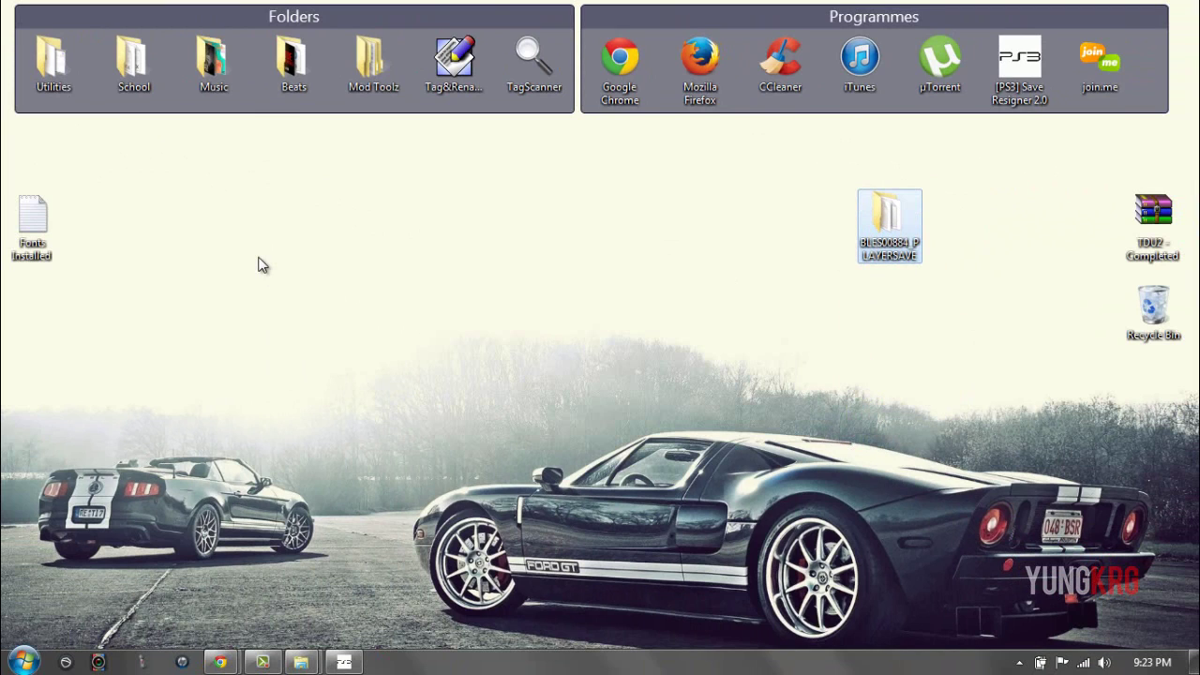